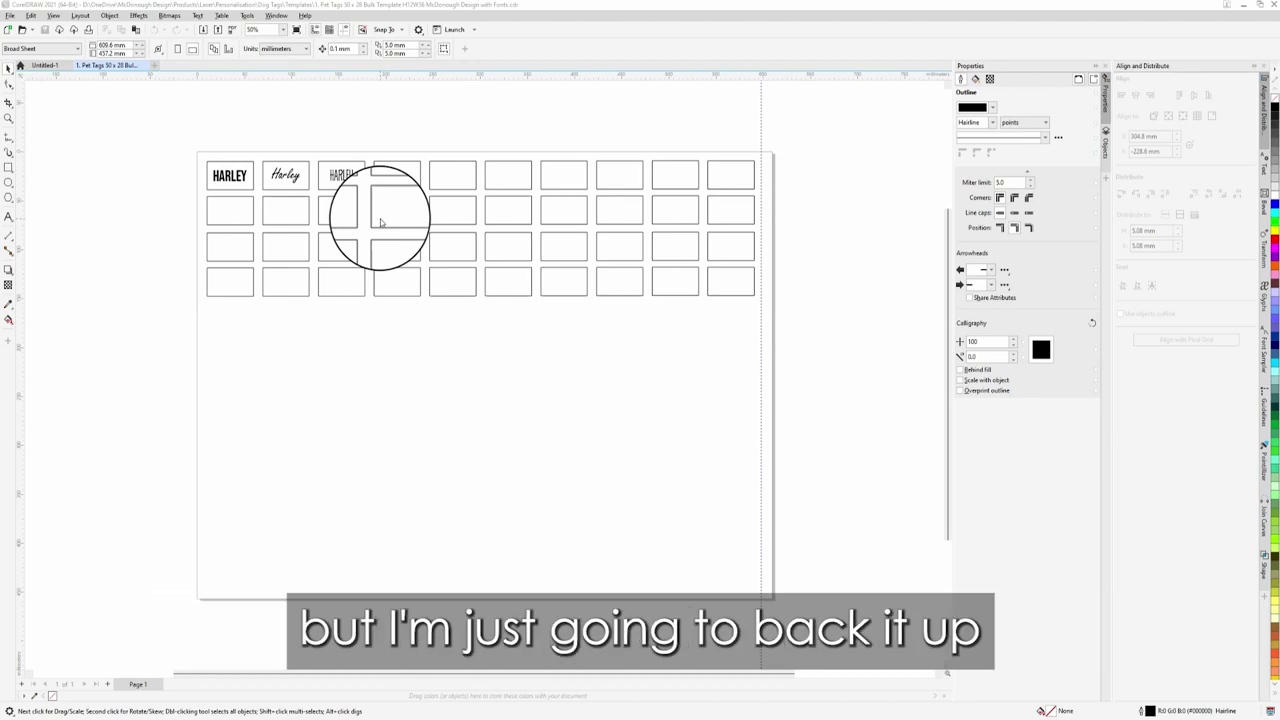
Switch to the blank Untitled-1 document and select the Rectangle tool.
left_click(44, 65)
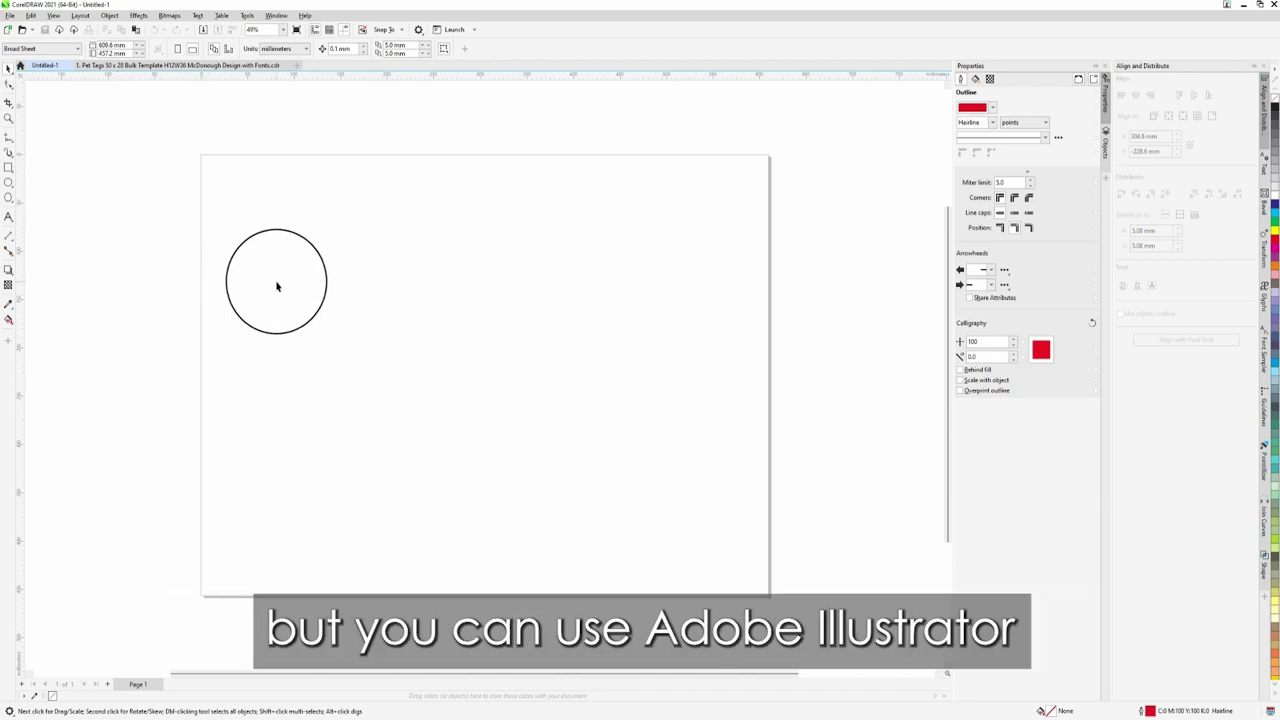
left_click(8, 167)
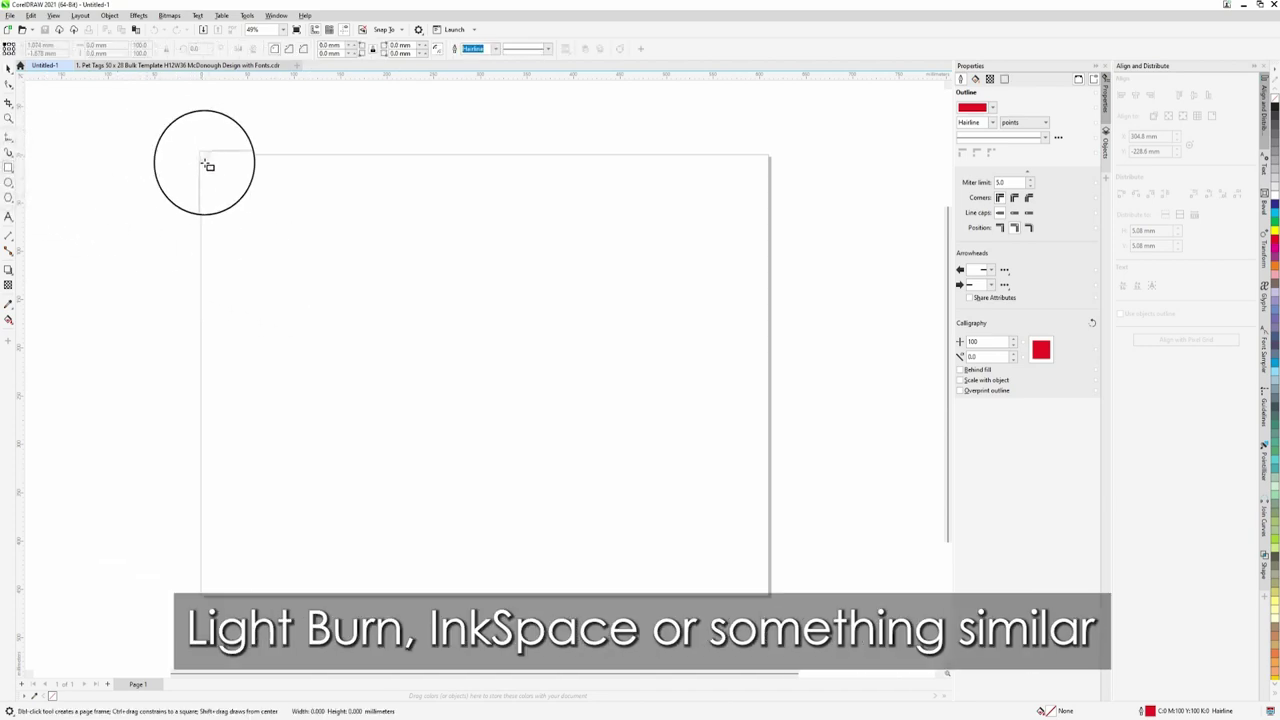
Draw a 49 × 29 mm rectangle positioned at X 0, Y 0 in the page's top-left corner.
left_click_drag(200, 155, 270, 189)
type("49")
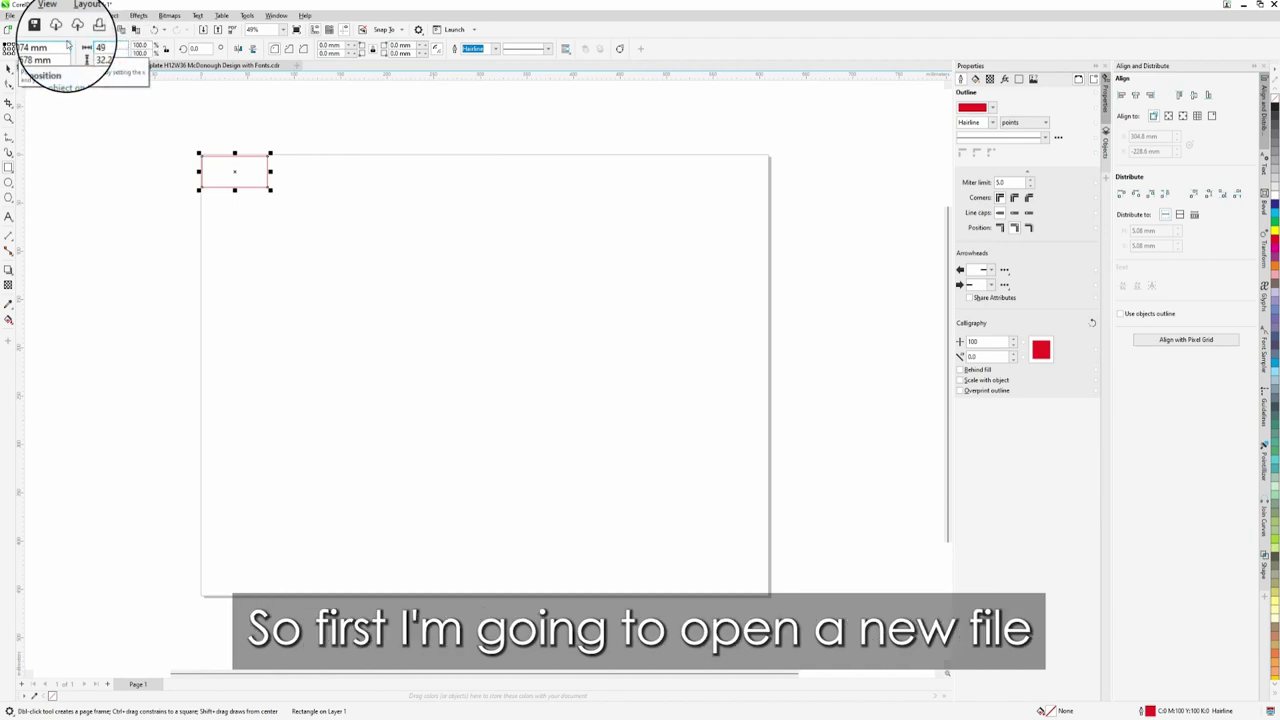
key("Tab")
type("29")
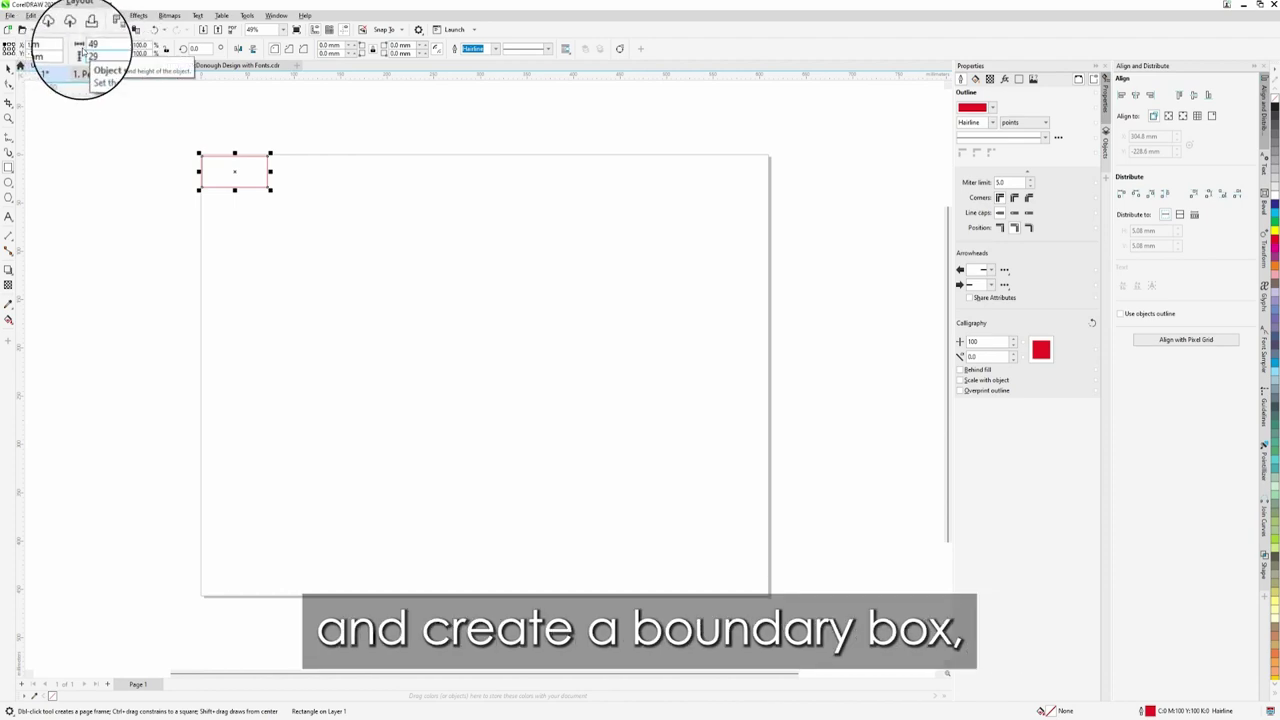
key("shift+F2")
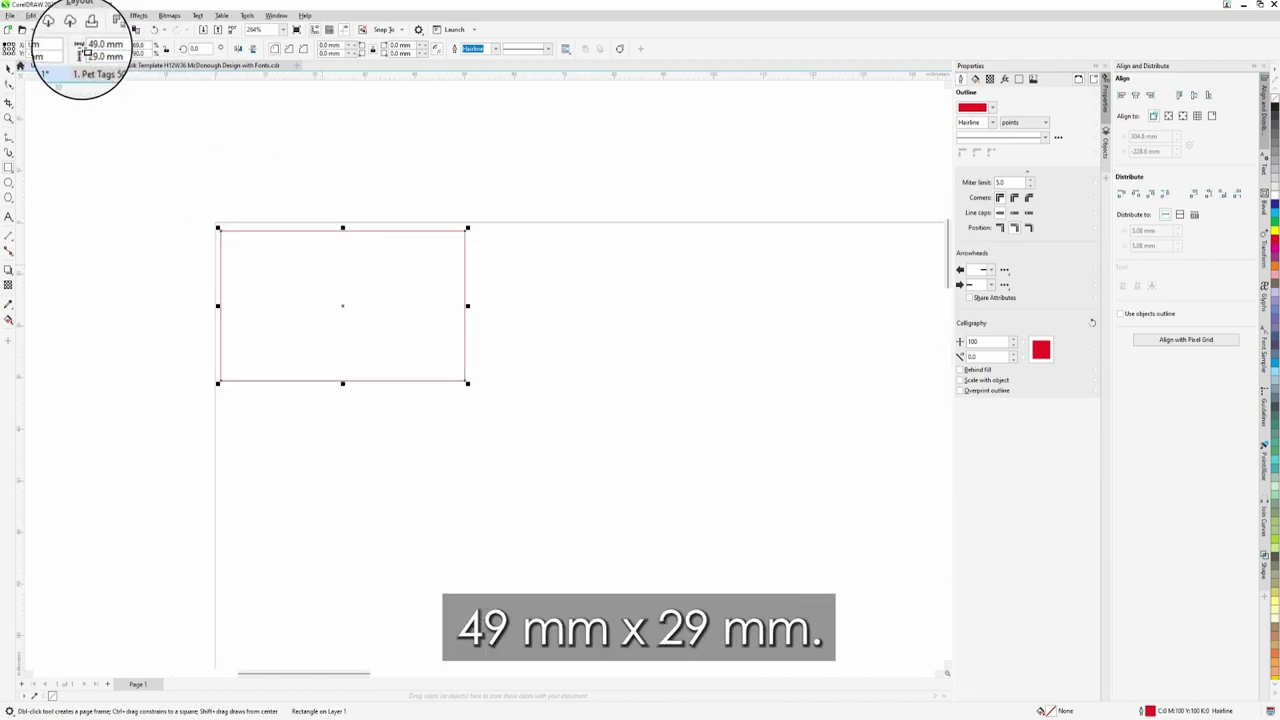
type("0")
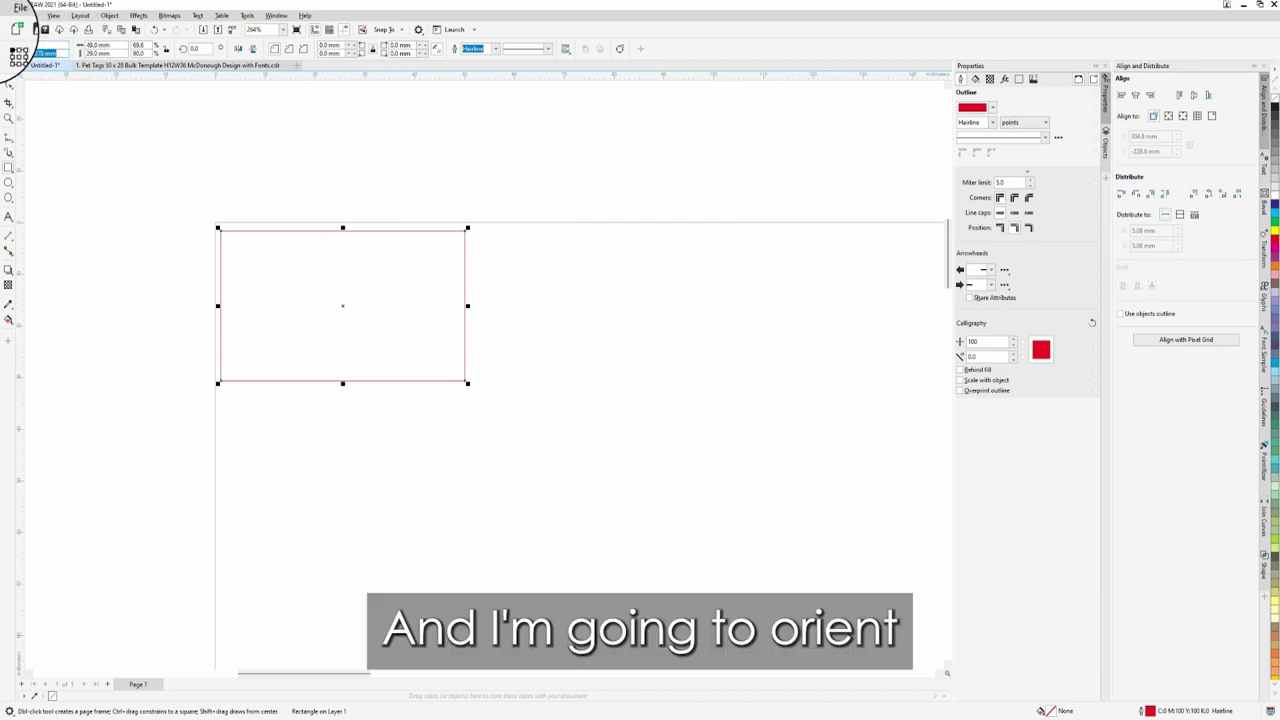
key("Return")
scroll(376, 271, "down", 4)
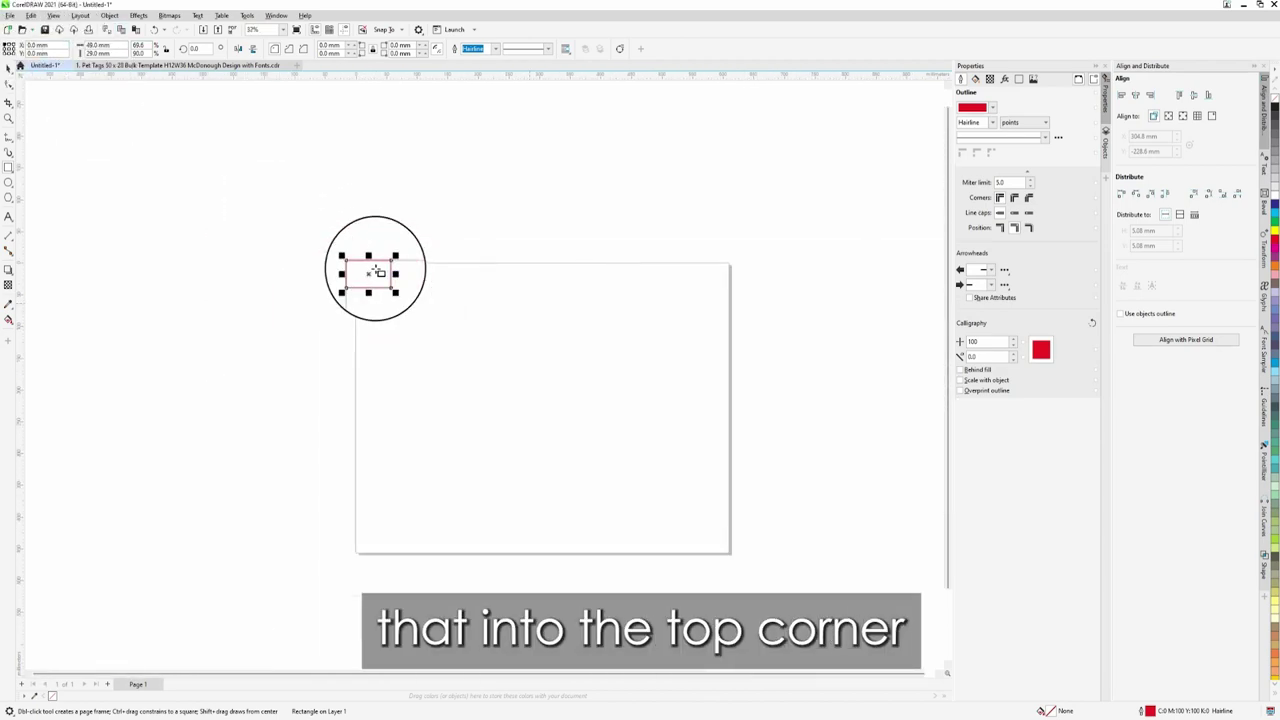
scroll(378, 272, "up", 4)
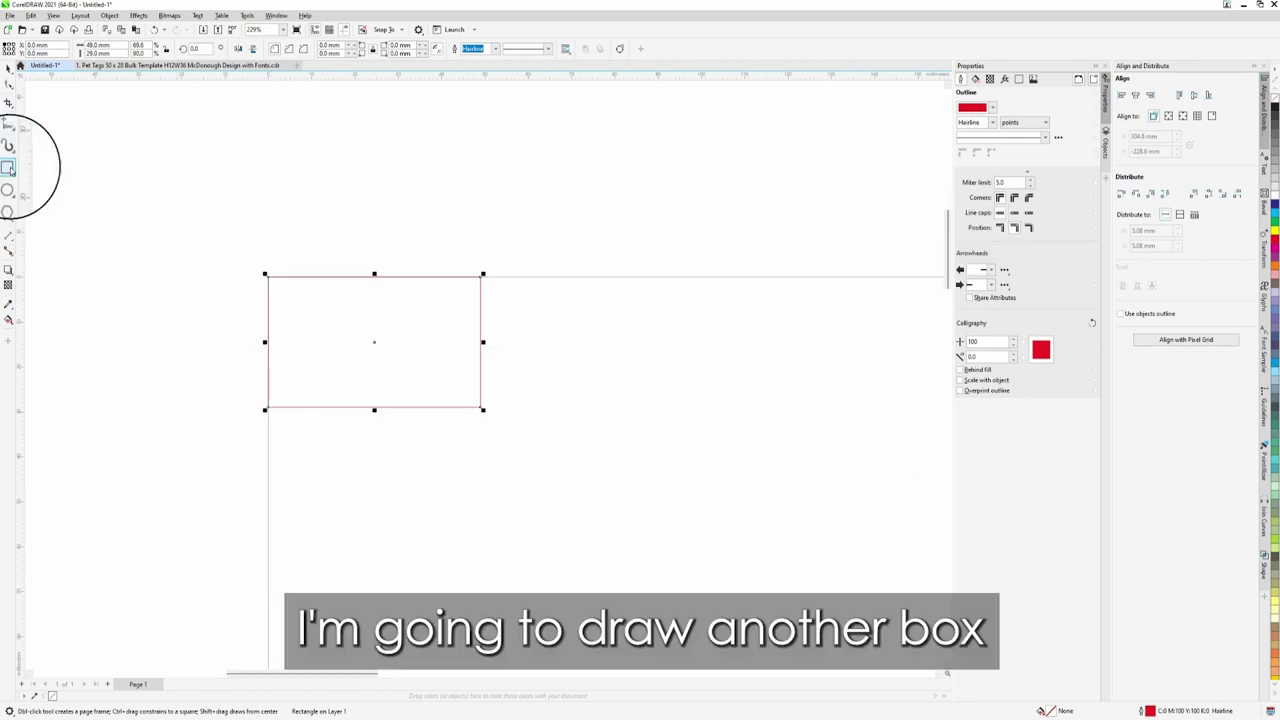
Draw a second rectangle sized 36 × 12 mm and centre it in the boundary box.
left_click_drag(284, 299, 443, 384)
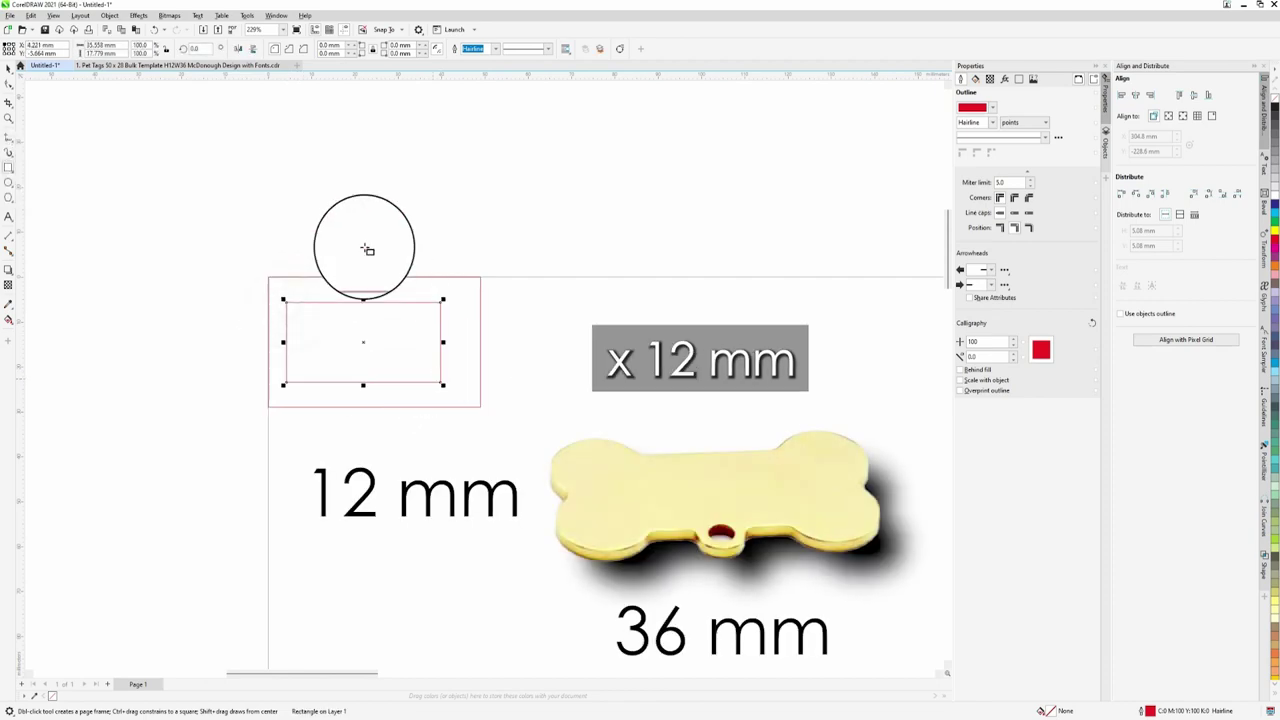
double_click(100, 46)
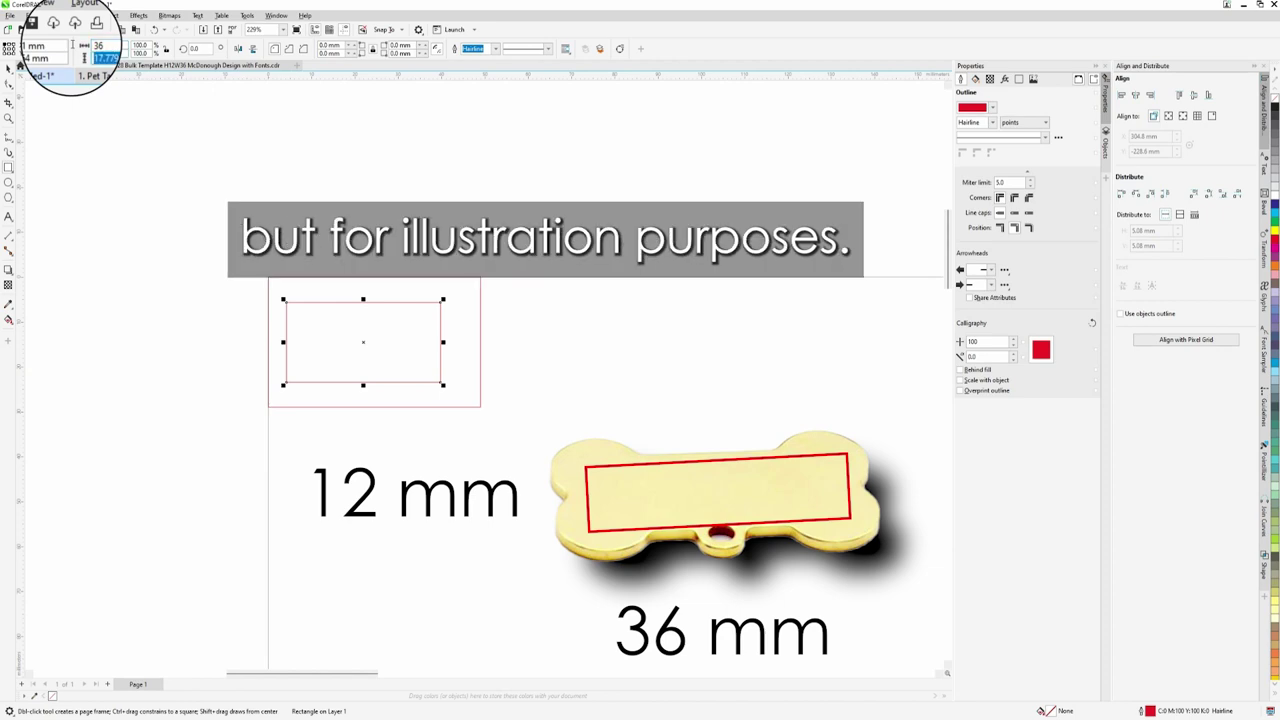
key("Return")
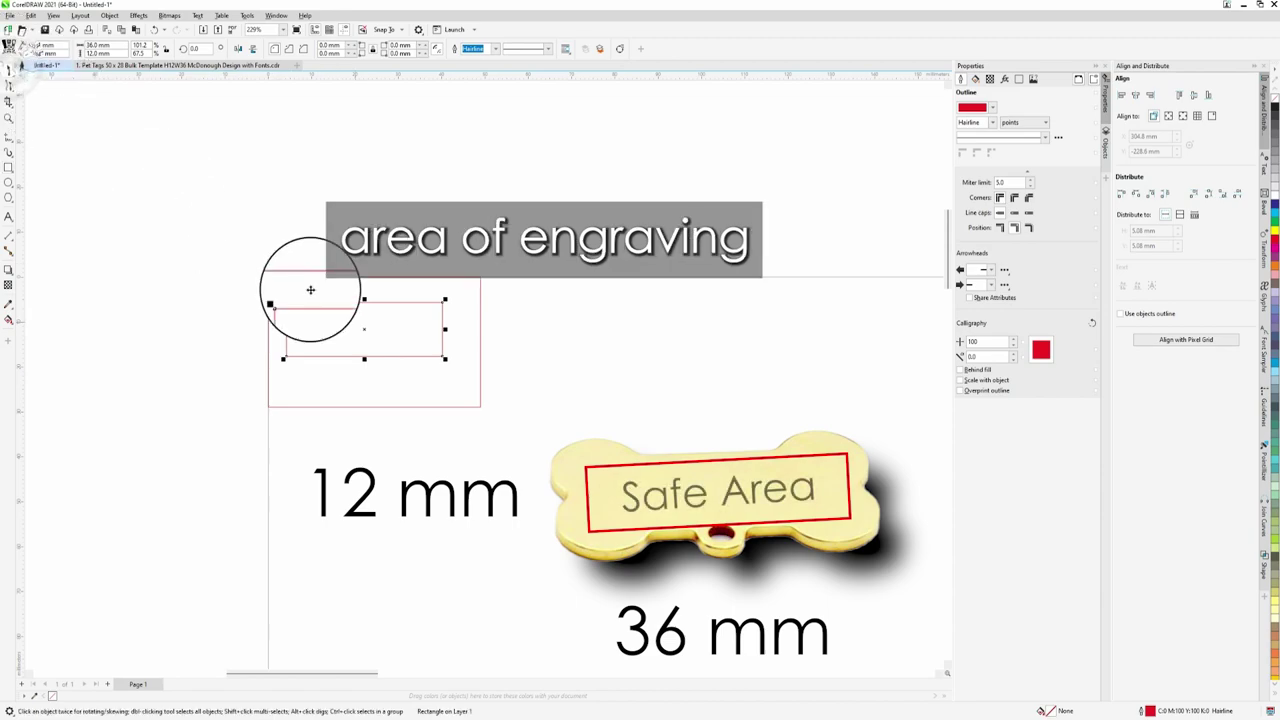
left_click_drag(326, 291, 427, 394)
left_click_drag(364, 330, 376, 344)
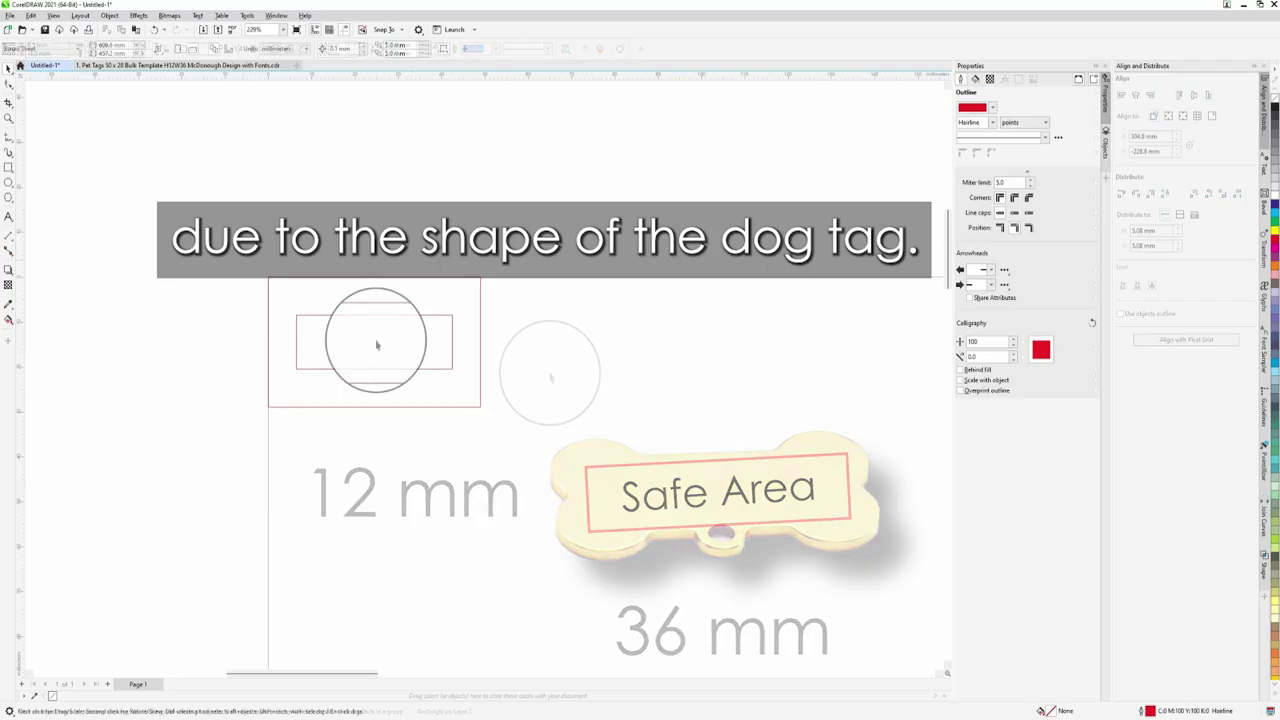
Add the name text Harley and move it into the inner box.
left_click(8, 216)
left_click(319, 334)
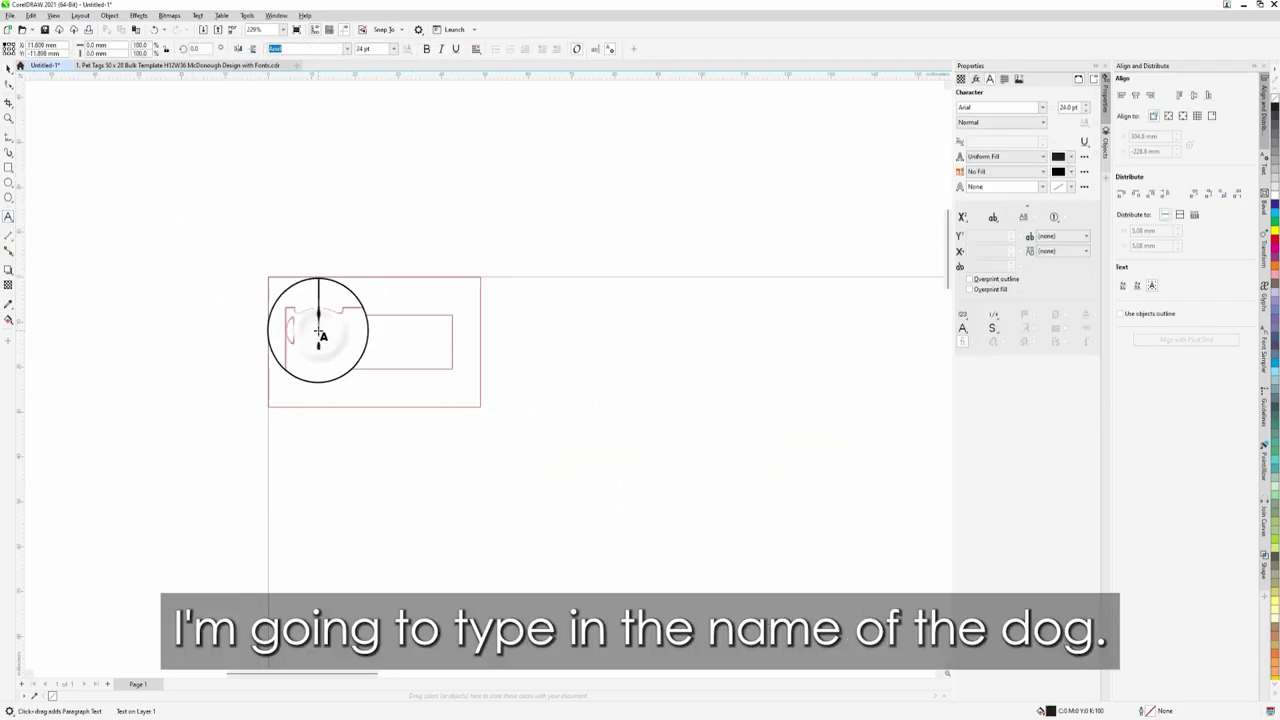
type("He")
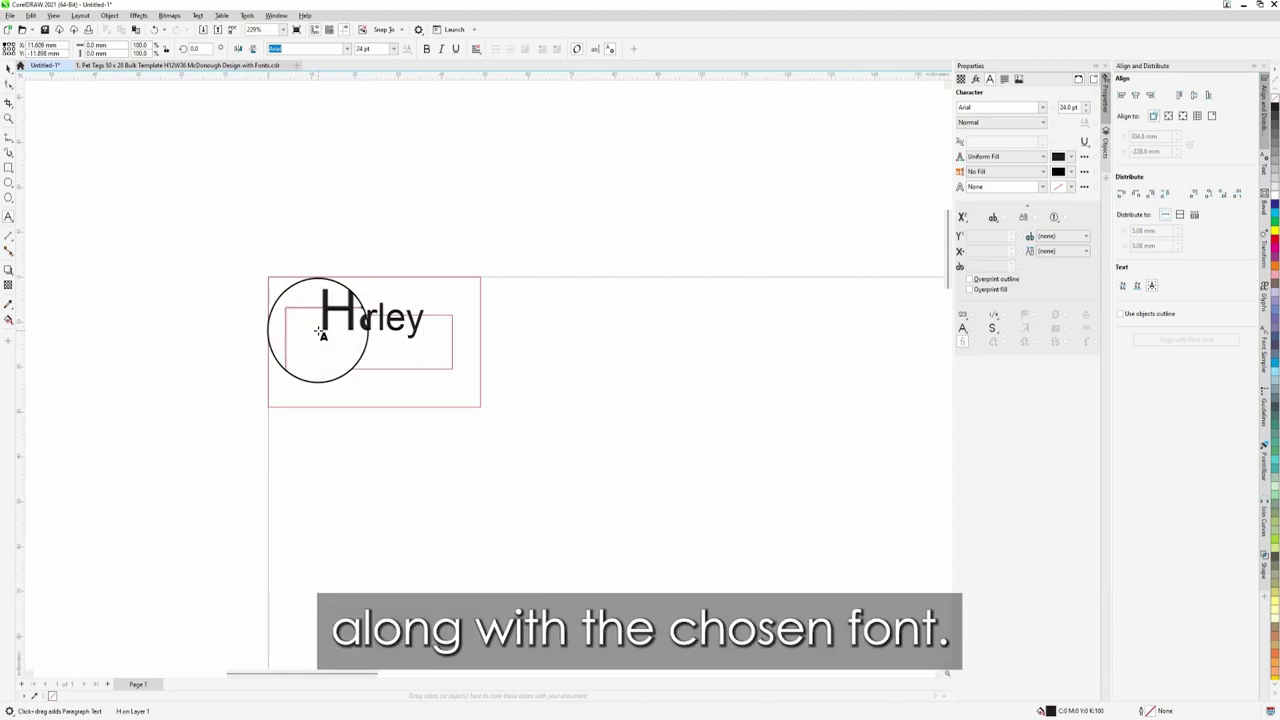
left_click(8, 65)
left_click_drag(370, 318, 368, 340)
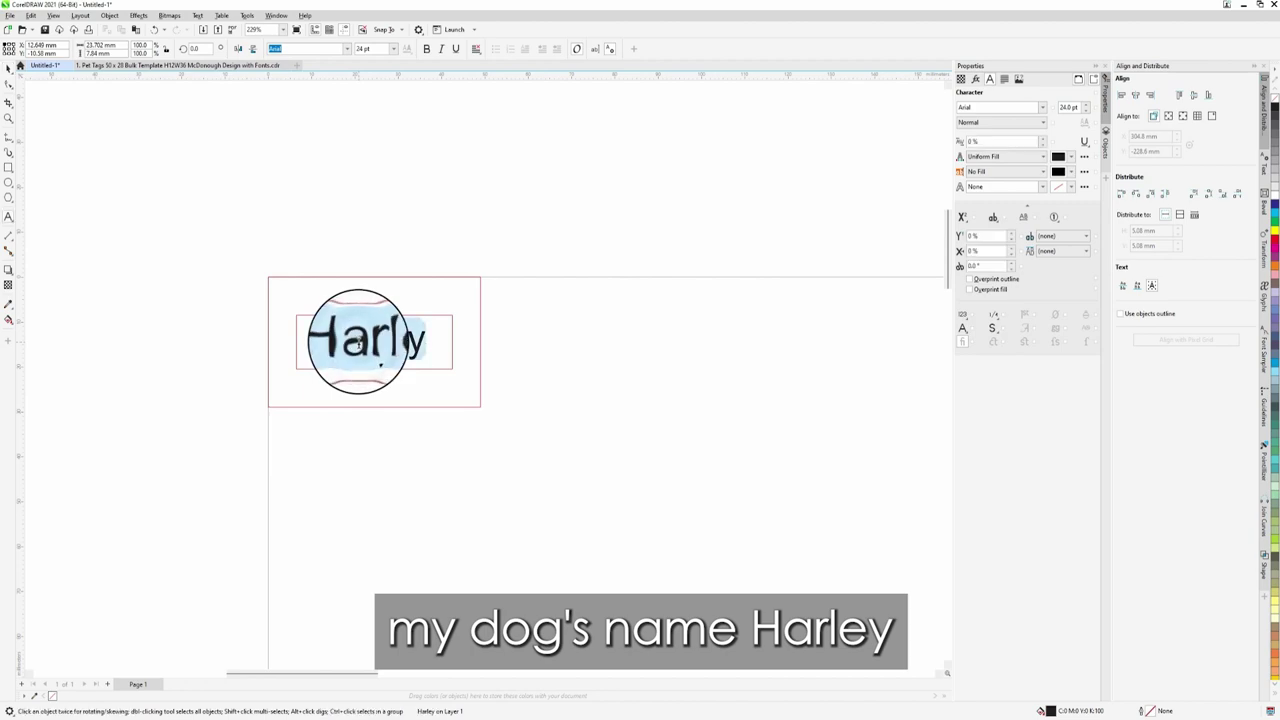
Set the name in Bebas Neue, then enlarge and centre it to fill the inner box.
left_click(347, 48)
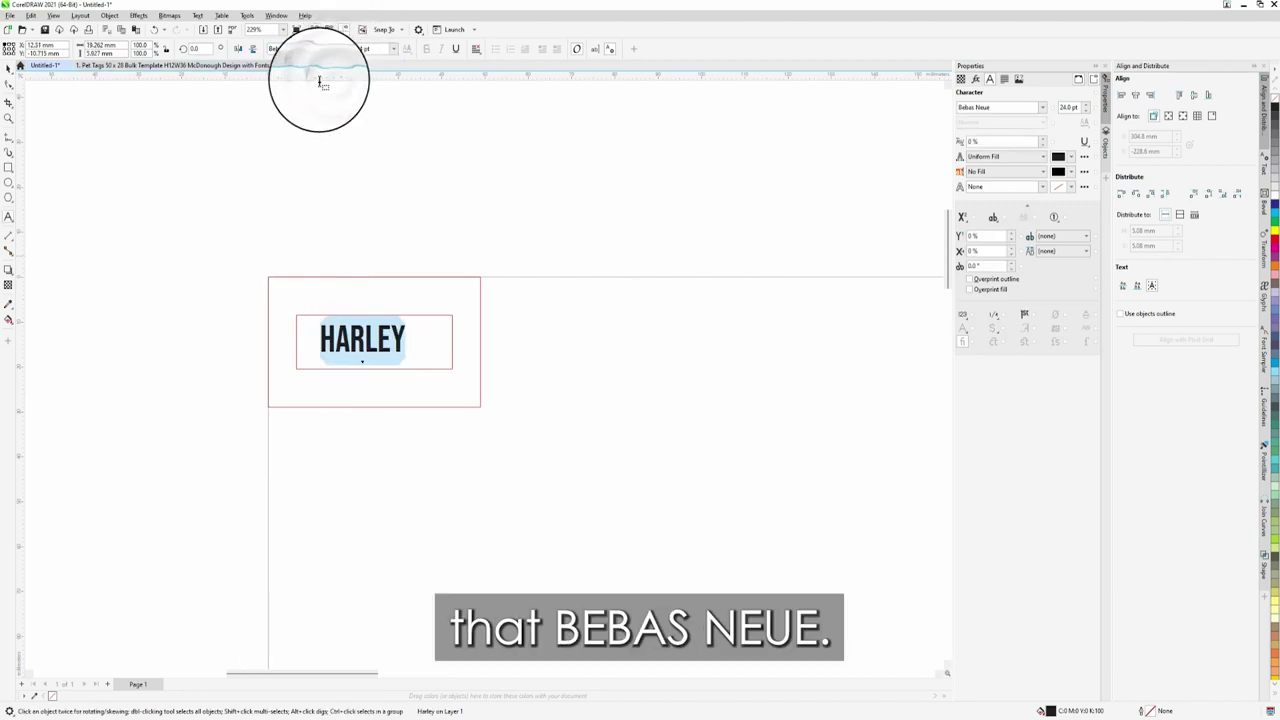
left_click(8, 65)
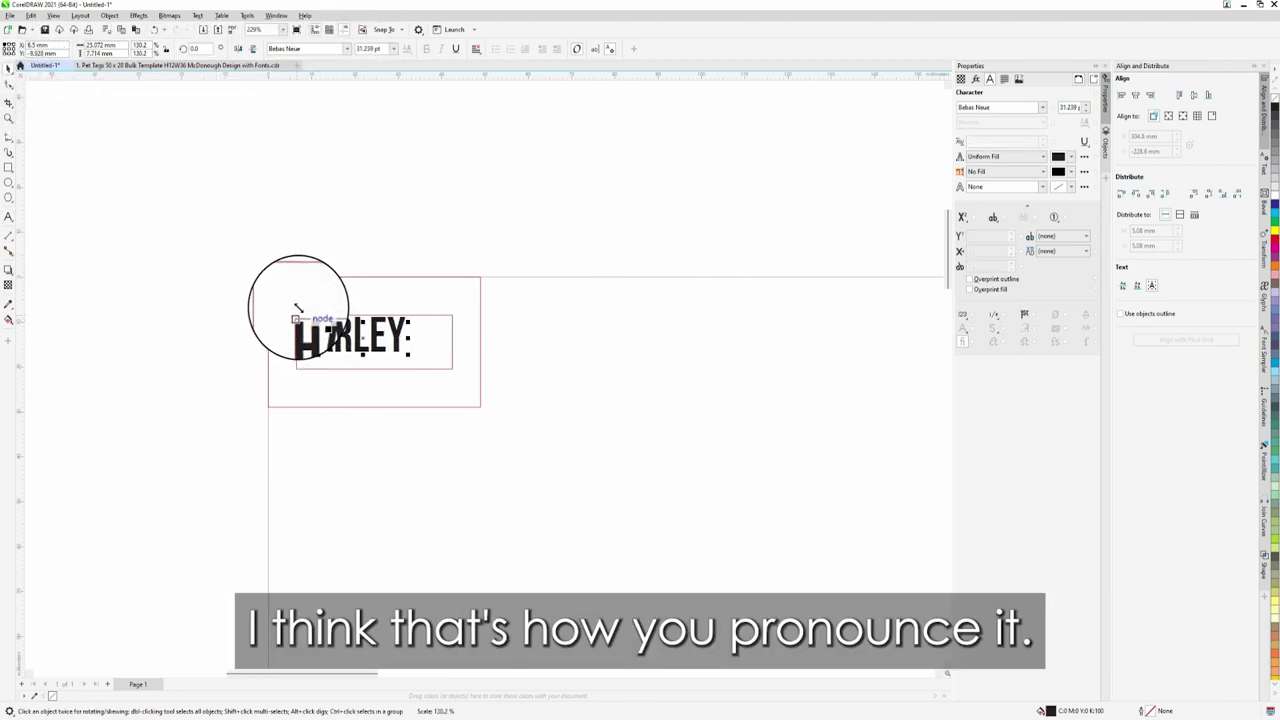
left_click_drag(408, 352, 449, 371)
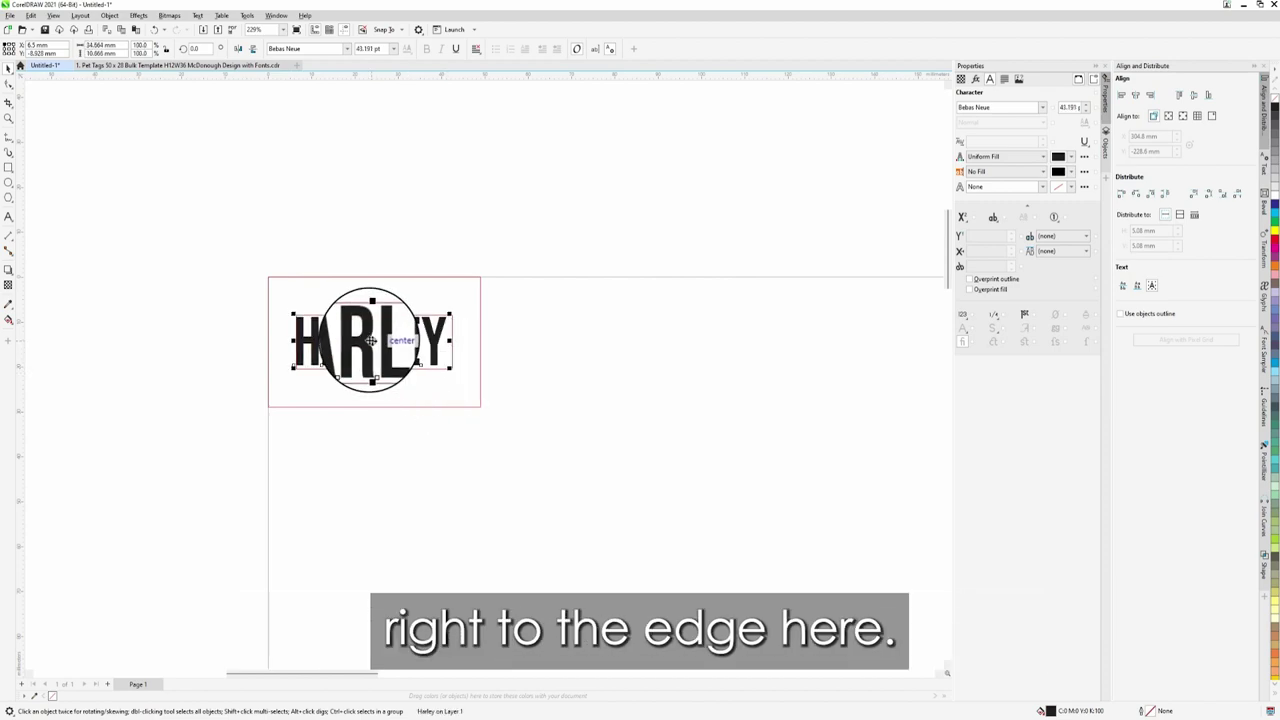
left_click_drag(371, 337, 372, 342)
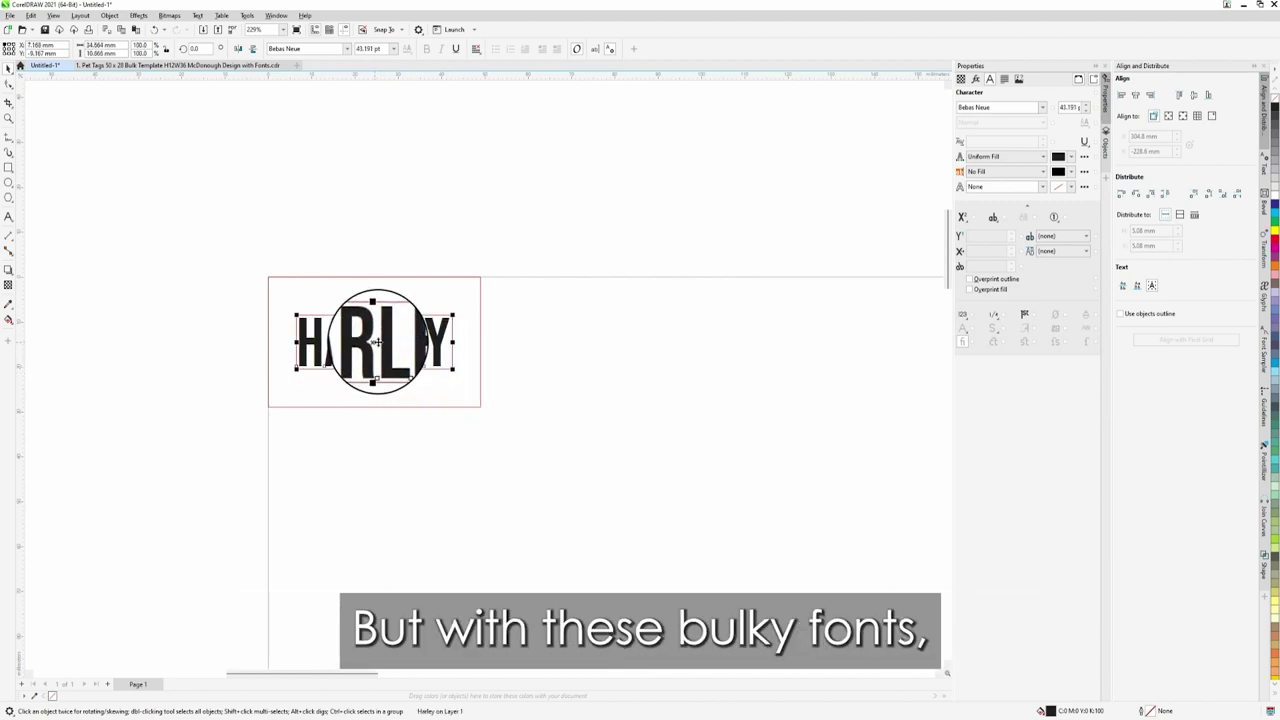
scroll(377, 342, "up", 3)
left_click_drag(288, 156, 443, 337)
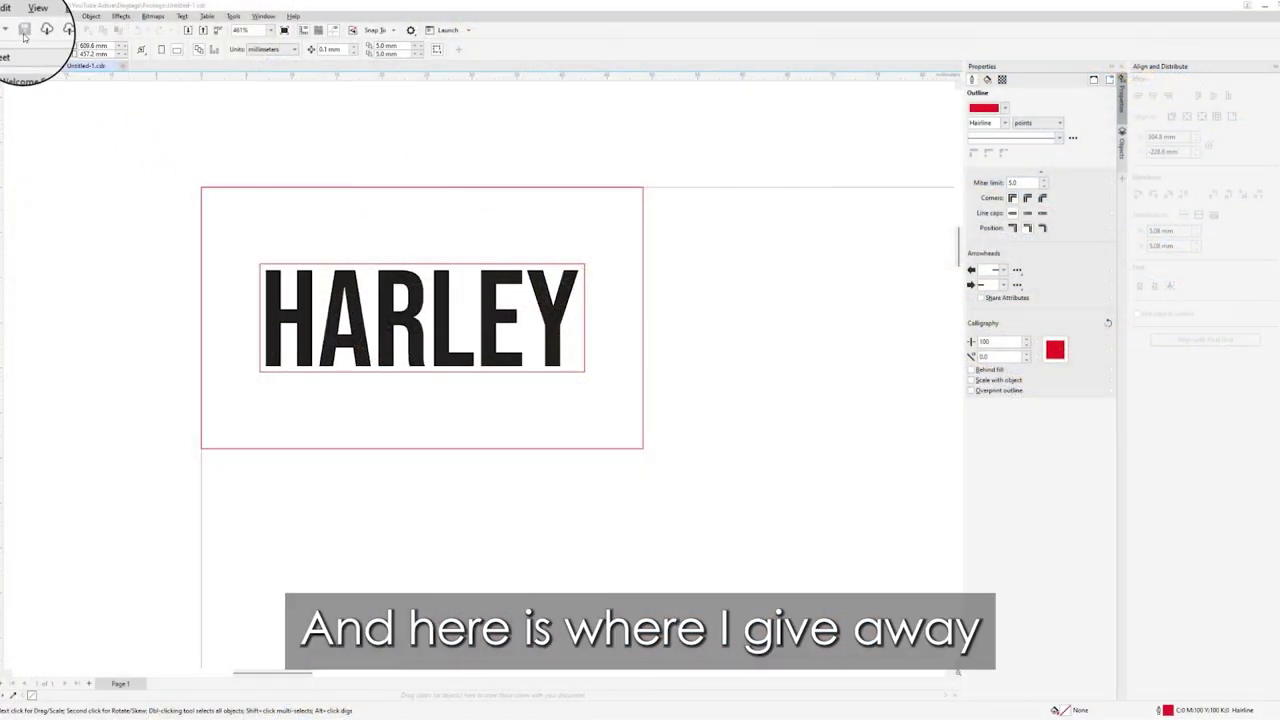
Print the Untitled-1 design to the Epilog Engraver printer.
left_click(8, 16)
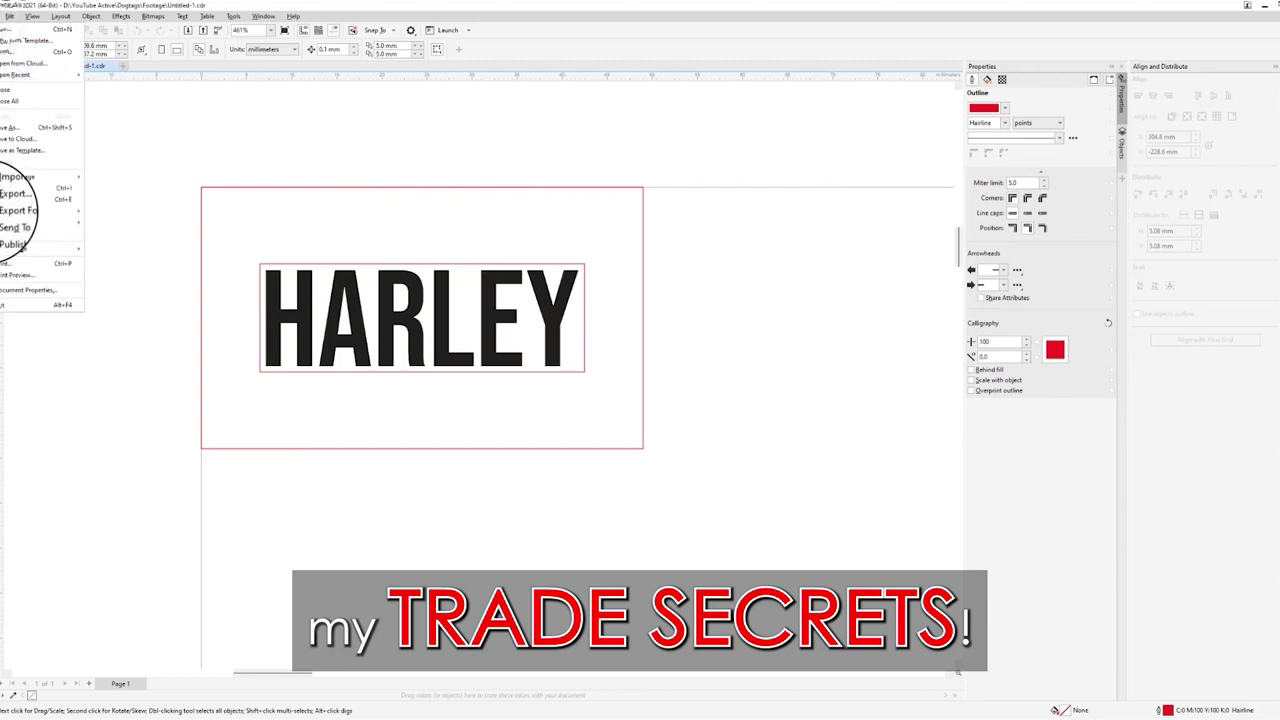
left_click(5, 264)
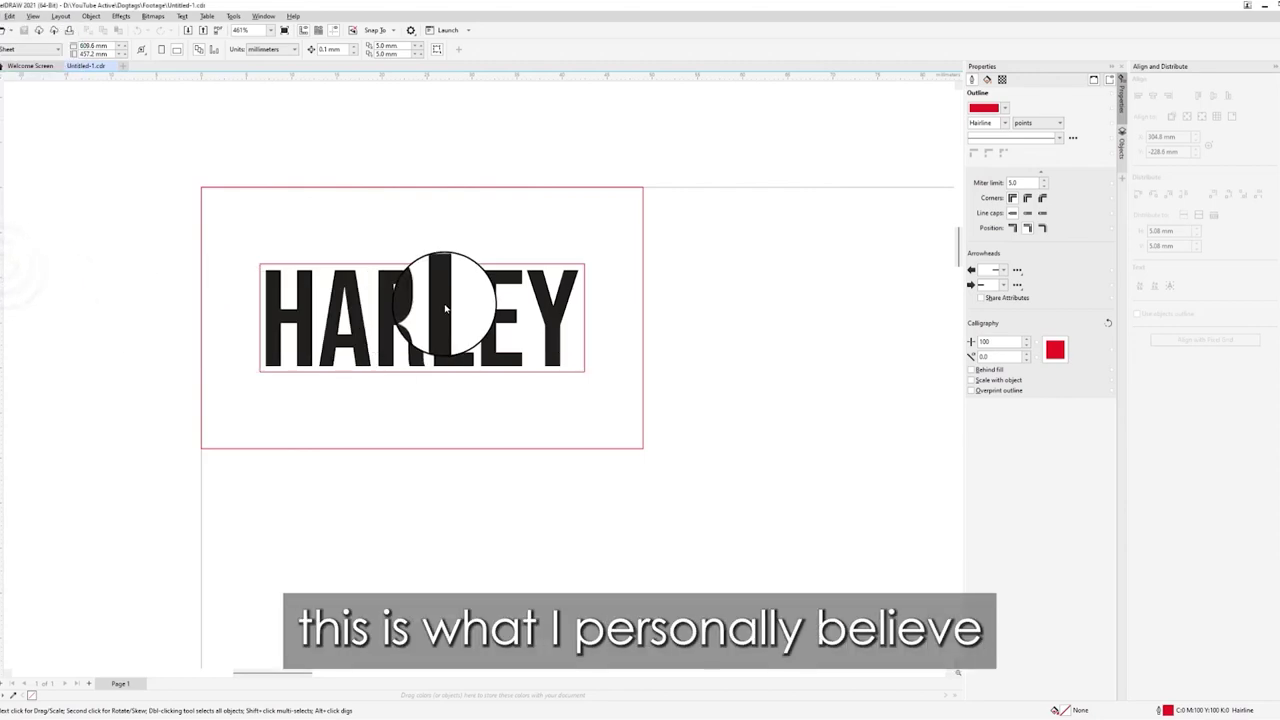
left_click(592, 291)
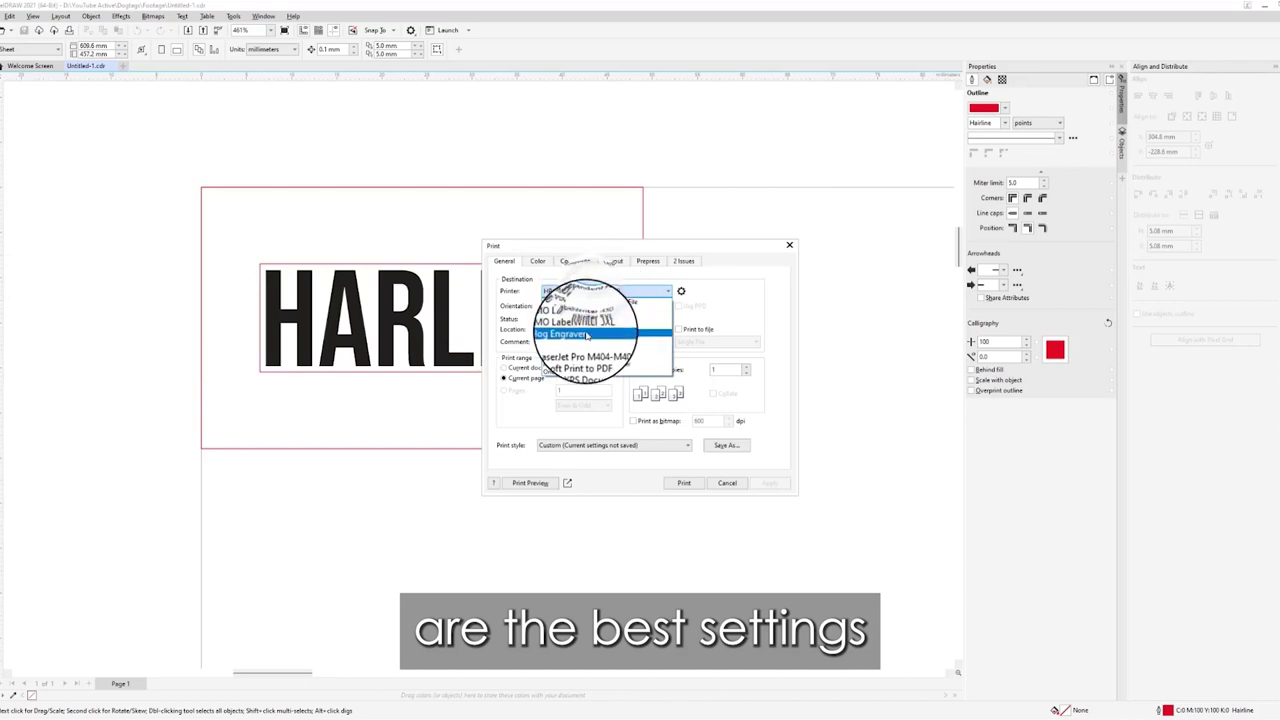
left_click(595, 334)
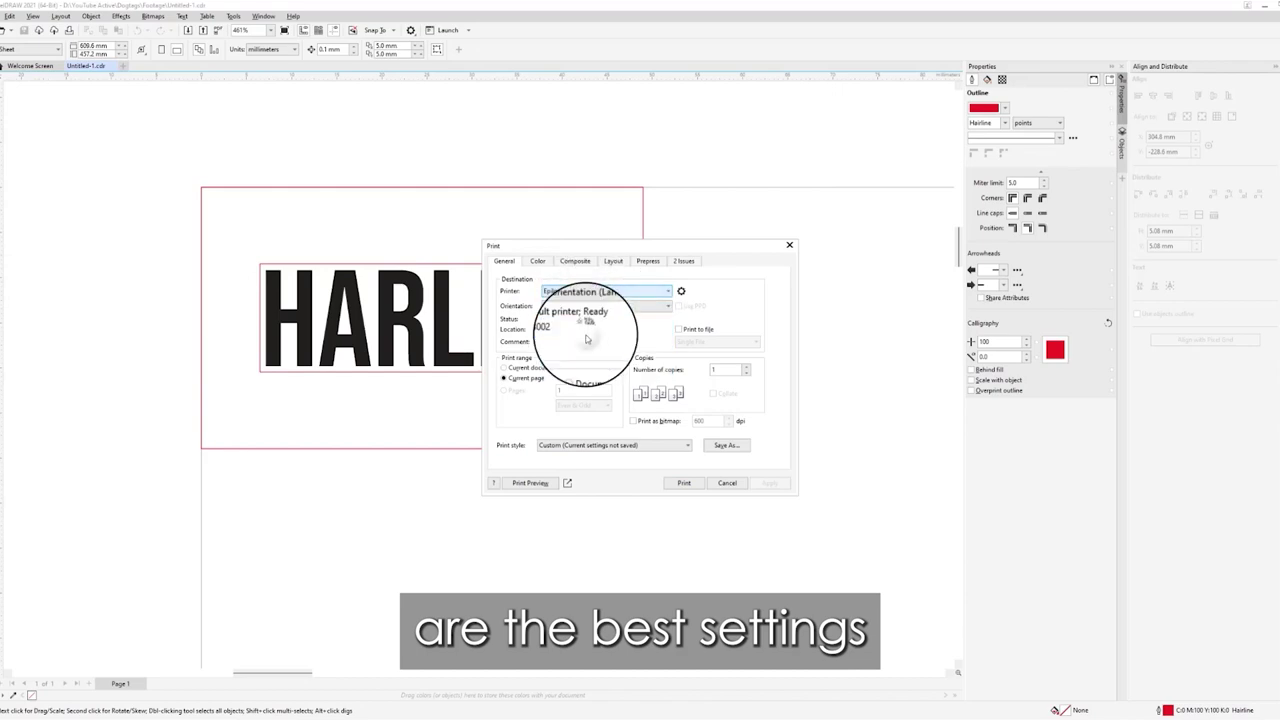
left_click(691, 485)
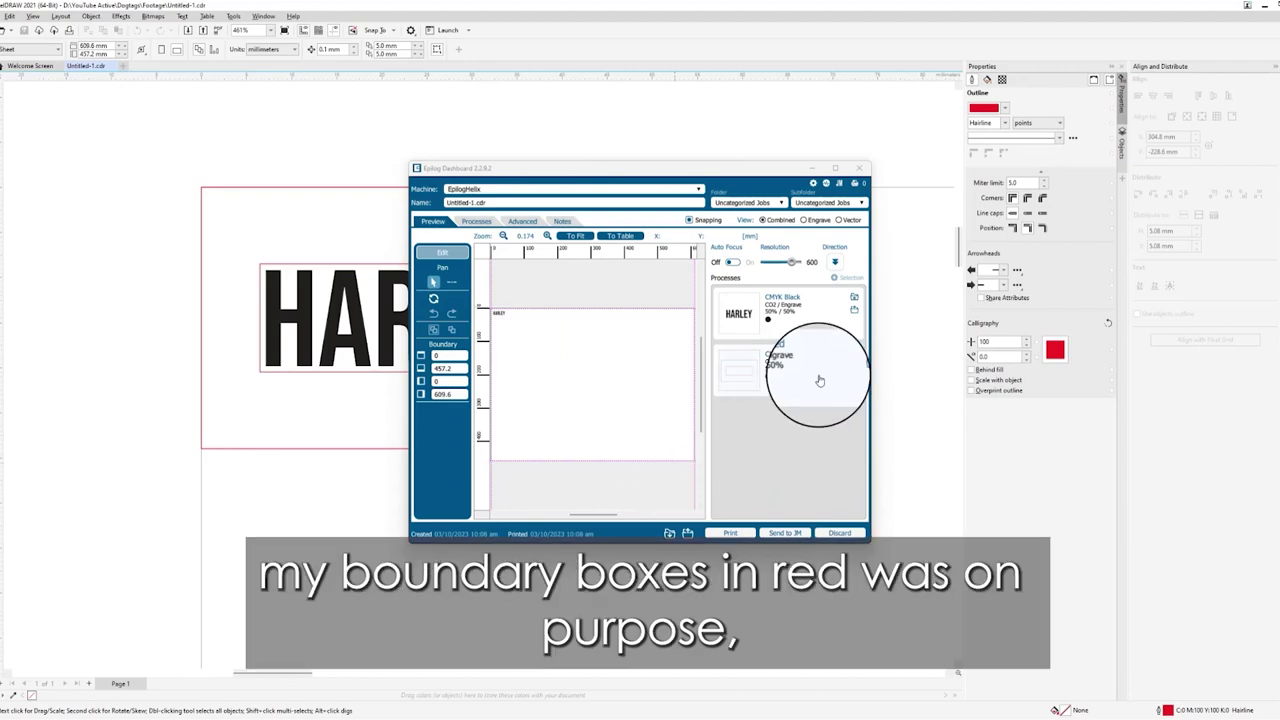
Turn off the CMYK Red process so the boundary boxes aren't engraved.
left_click(819, 380)
left_click(805, 425)
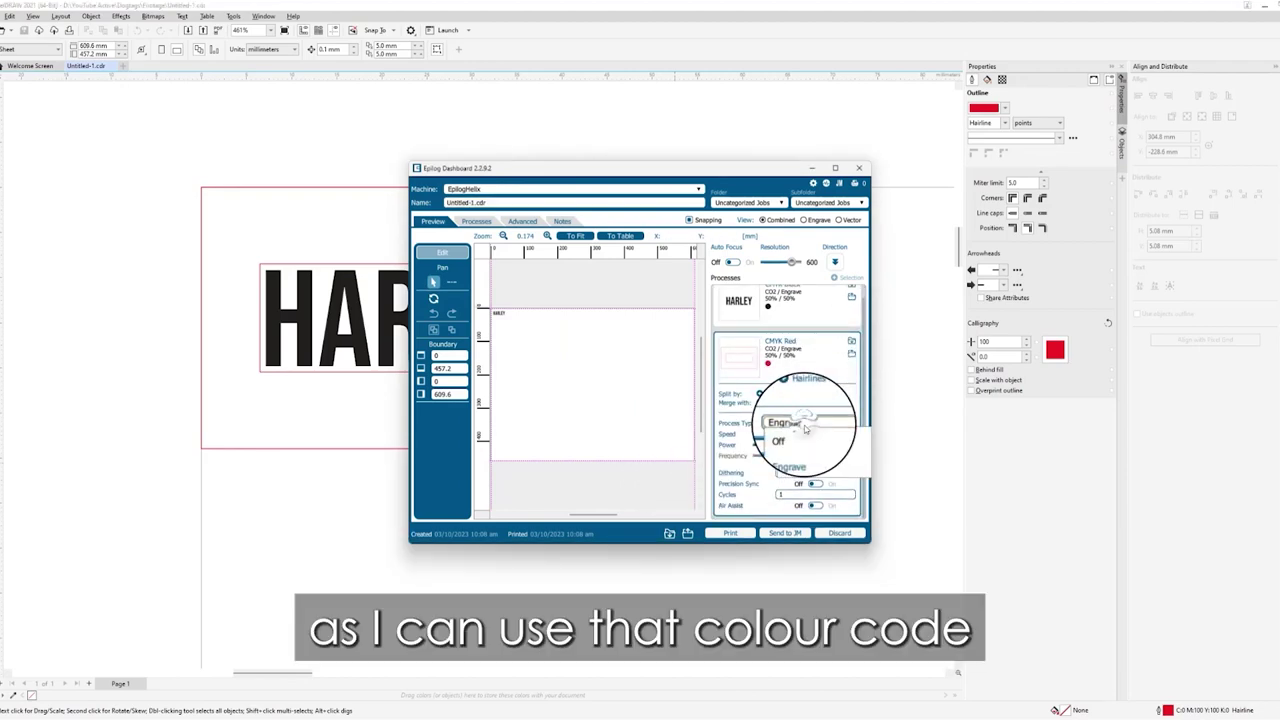
left_click(798, 438)
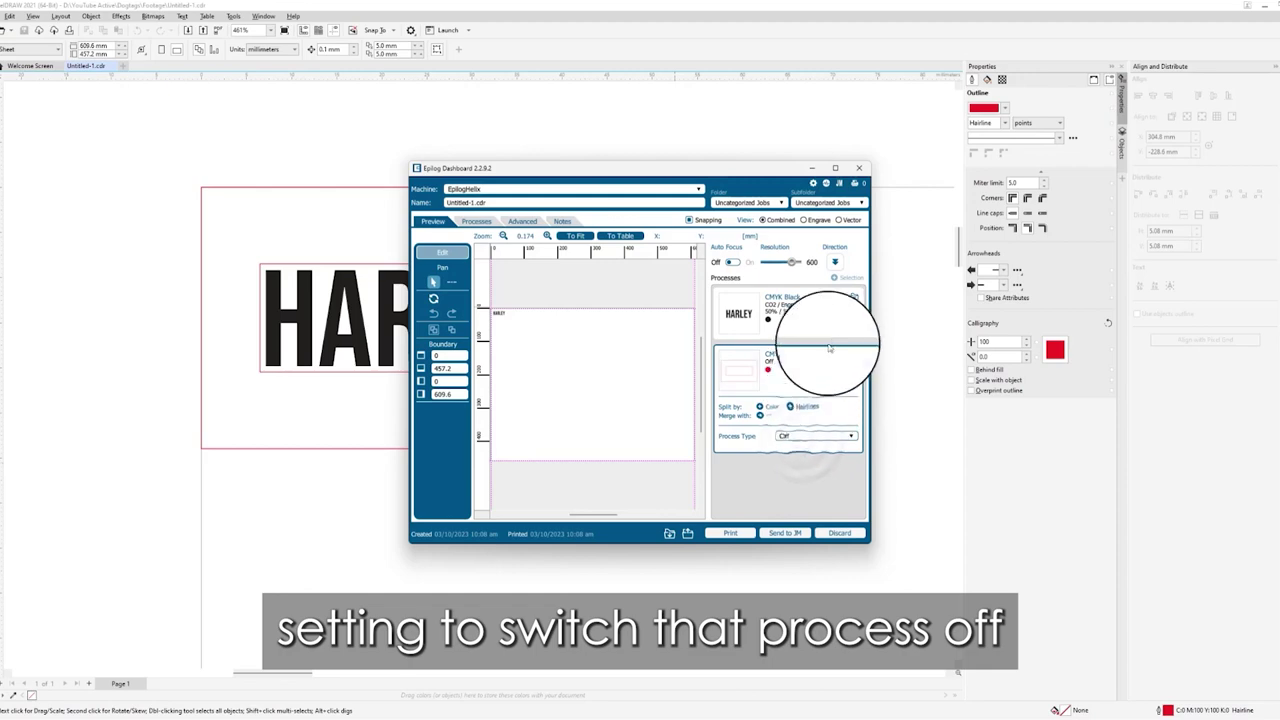
Load the Dog Tags material setting into the black process and set Cycles to 2.
left_click(853, 298)
scroll(577, 371, "down", 10)
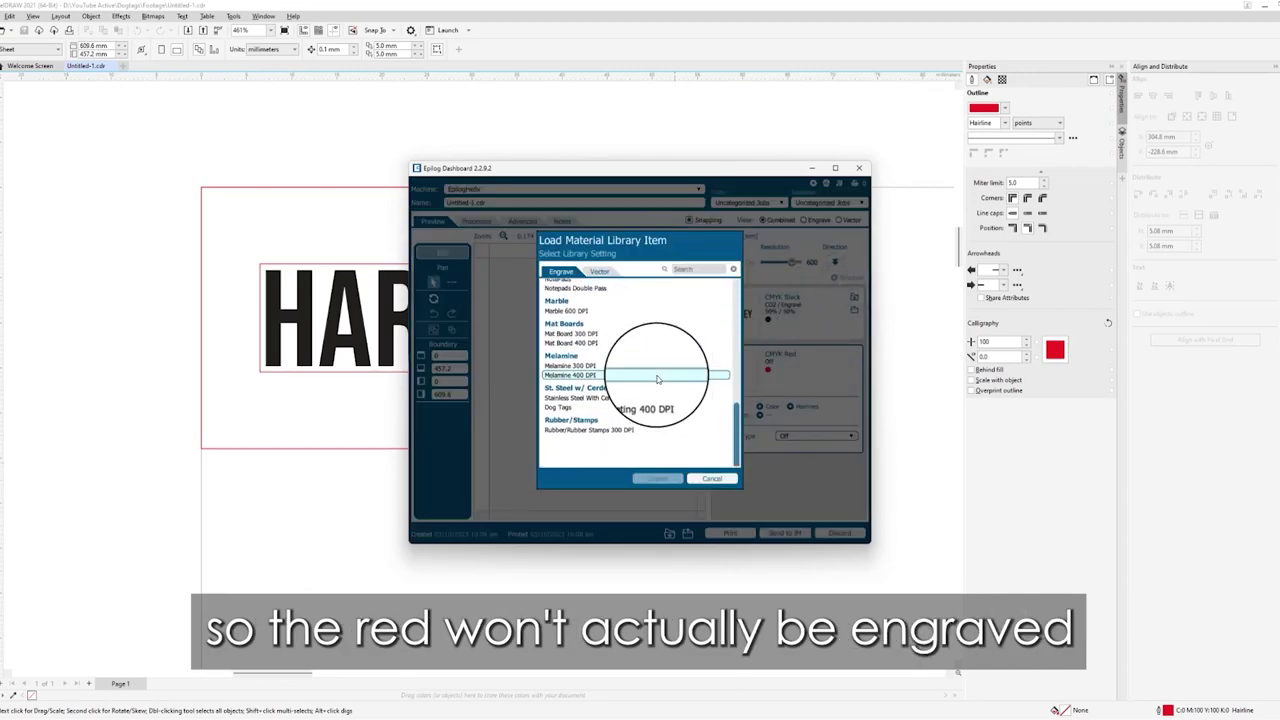
left_click(605, 435)
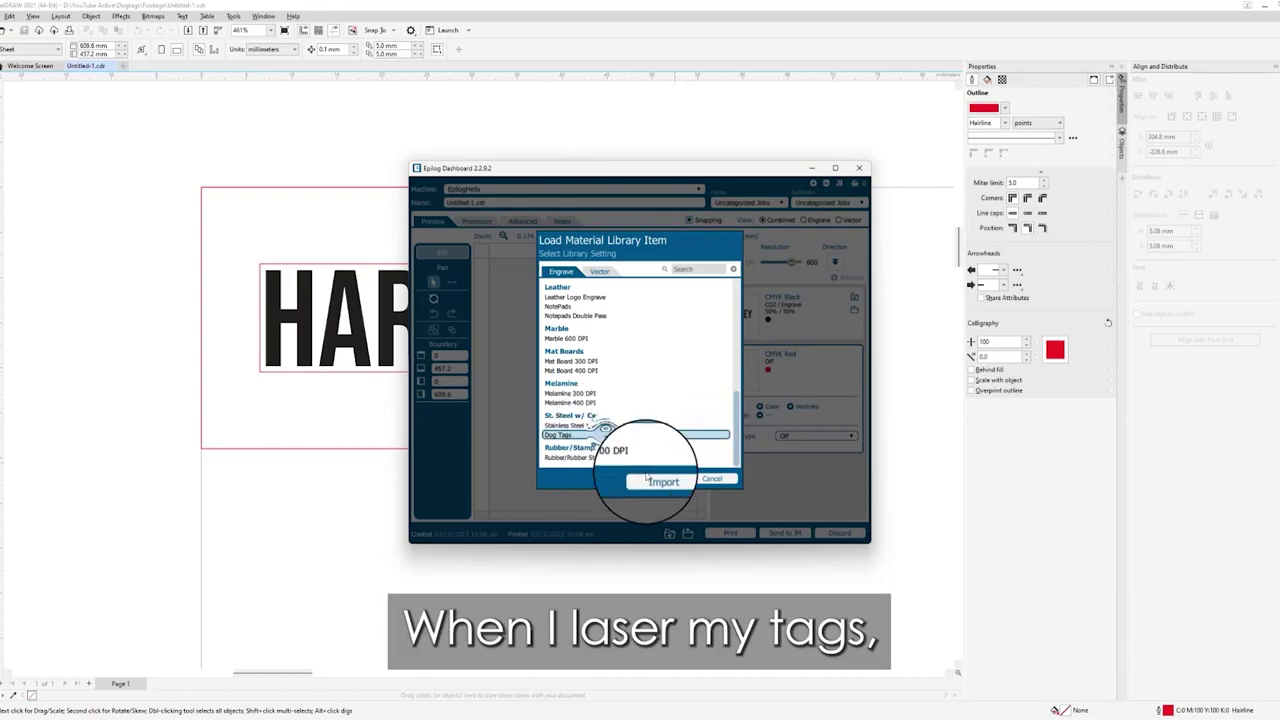
left_click(650, 480)
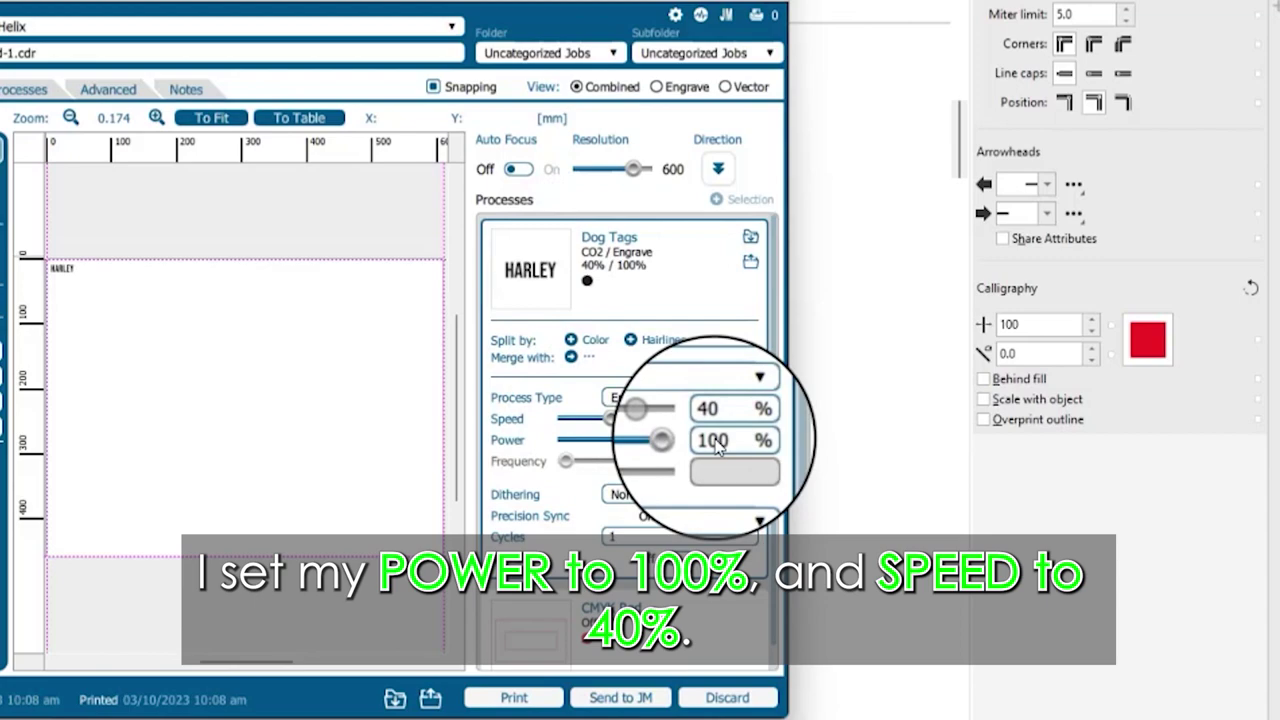
double_click(612, 537)
type("2")
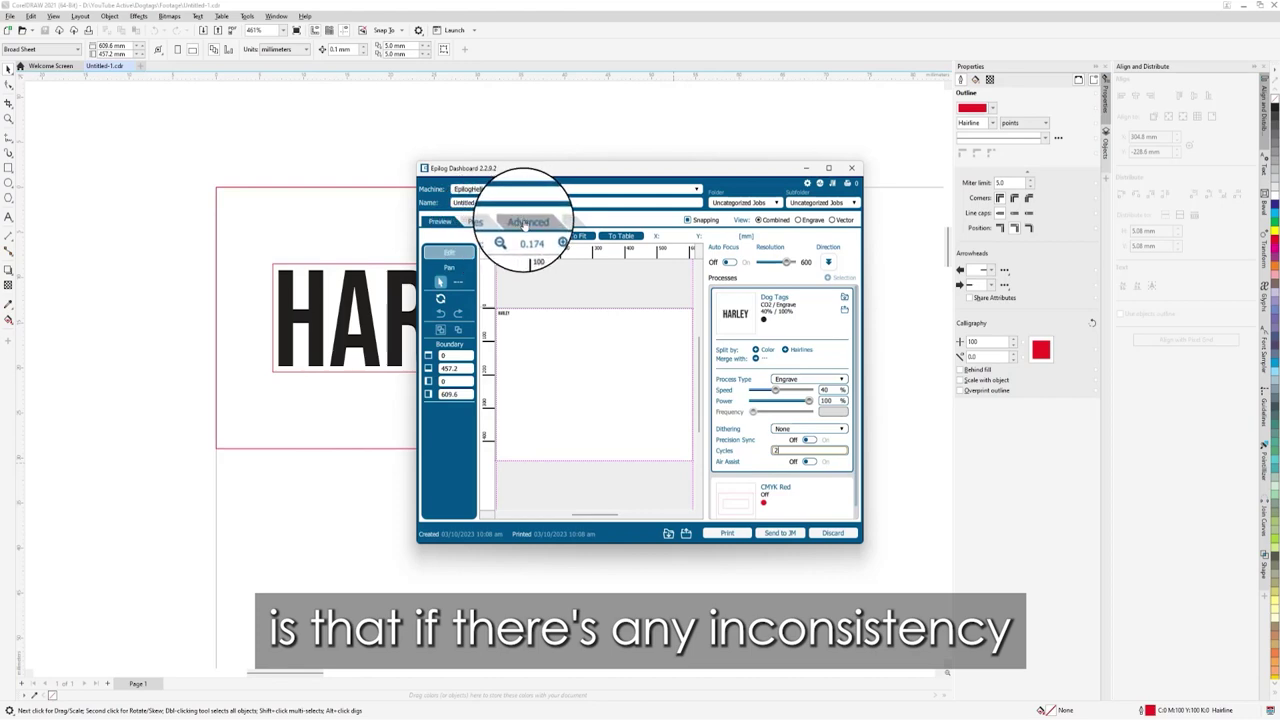
Set the centering point to Center-Center, print the job, and minimize the dashboard.
left_click(527, 222)
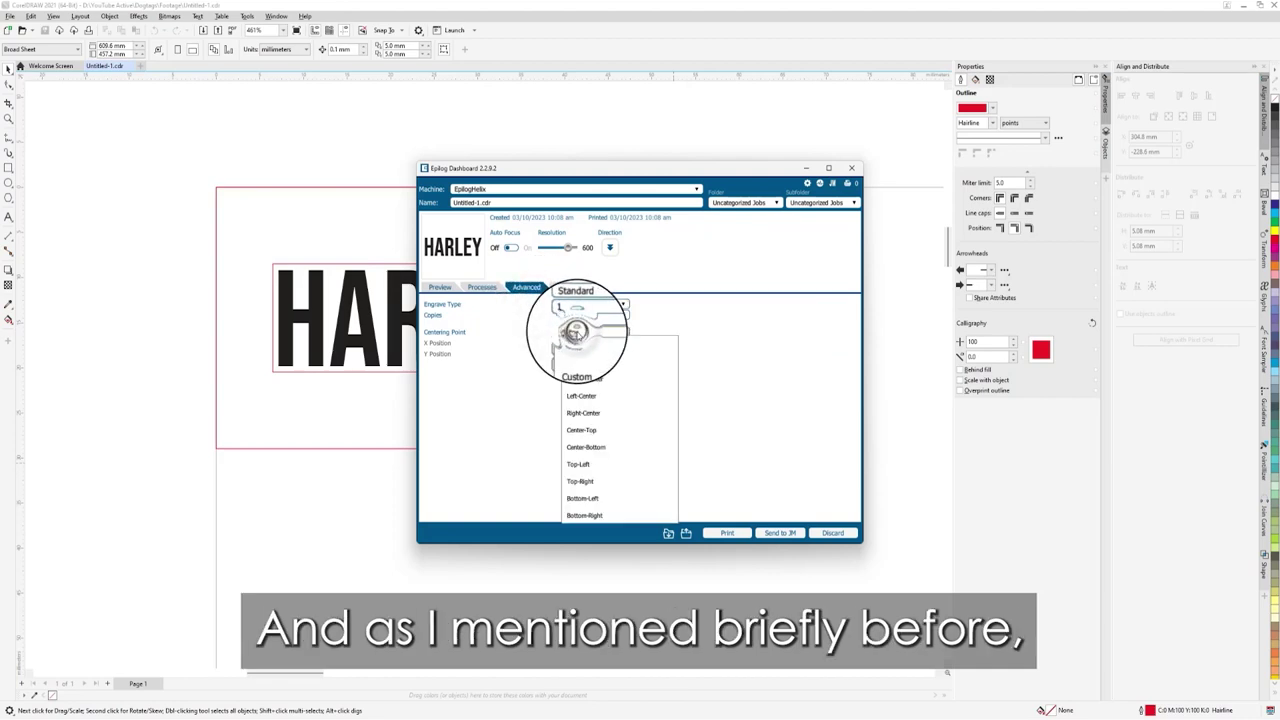
left_click(581, 384)
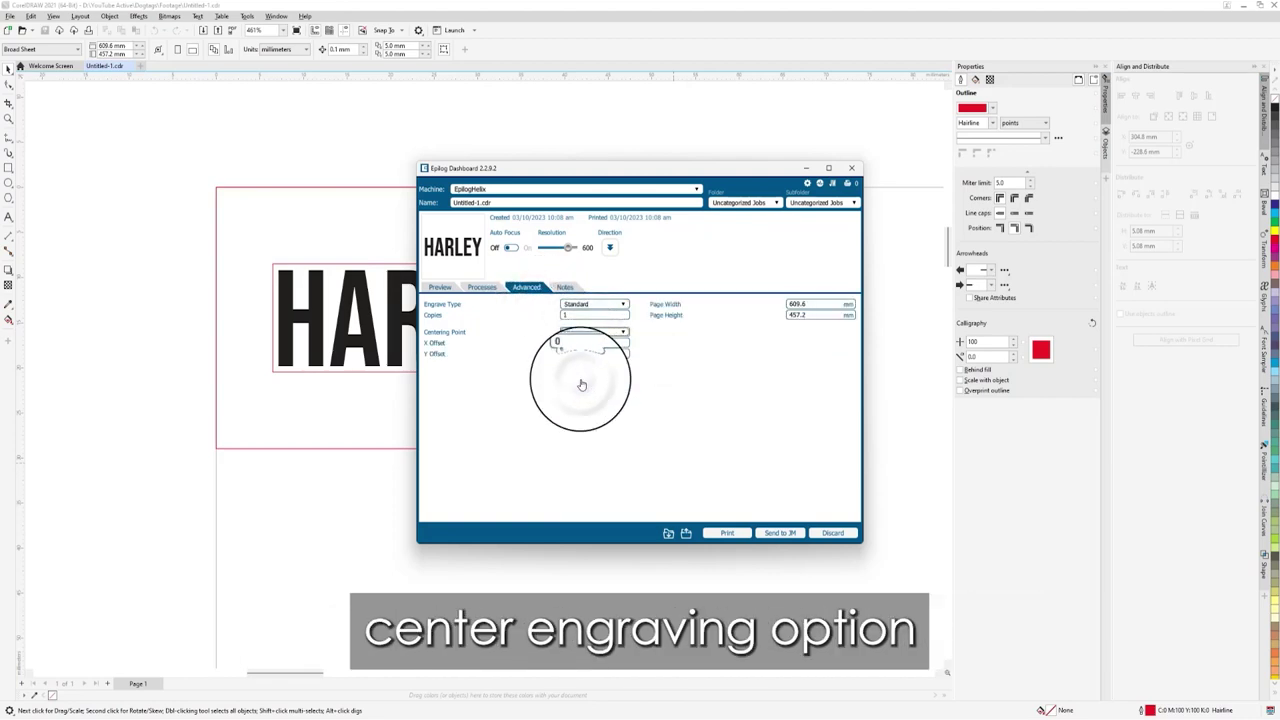
left_click(719, 535)
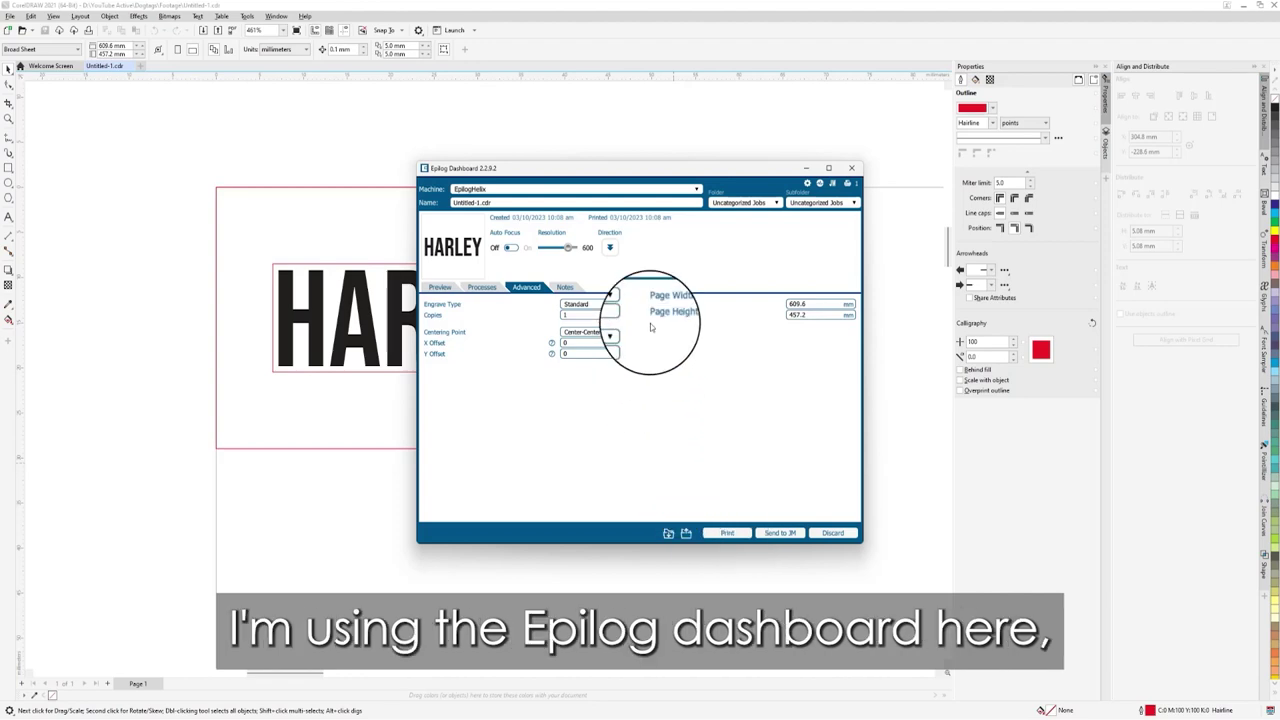
left_click(806, 168)
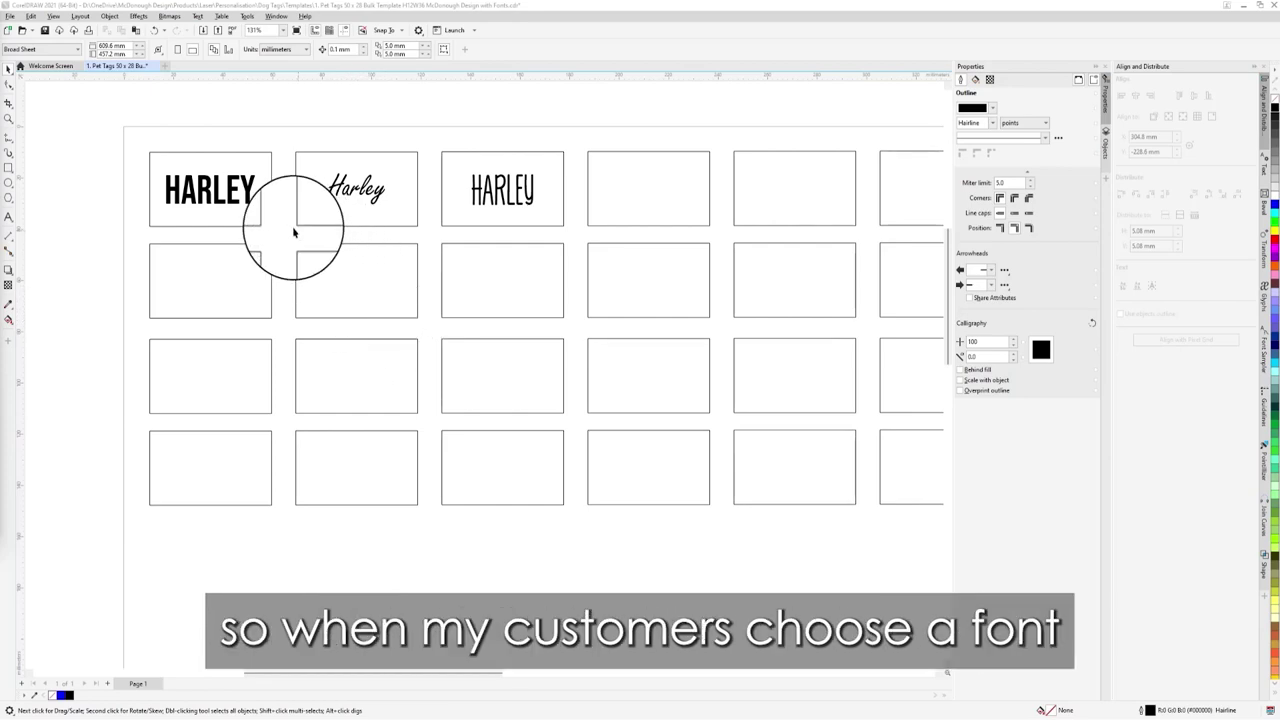
Replace the first tag's HARLEY name with EVEREST.
left_click(237, 192)
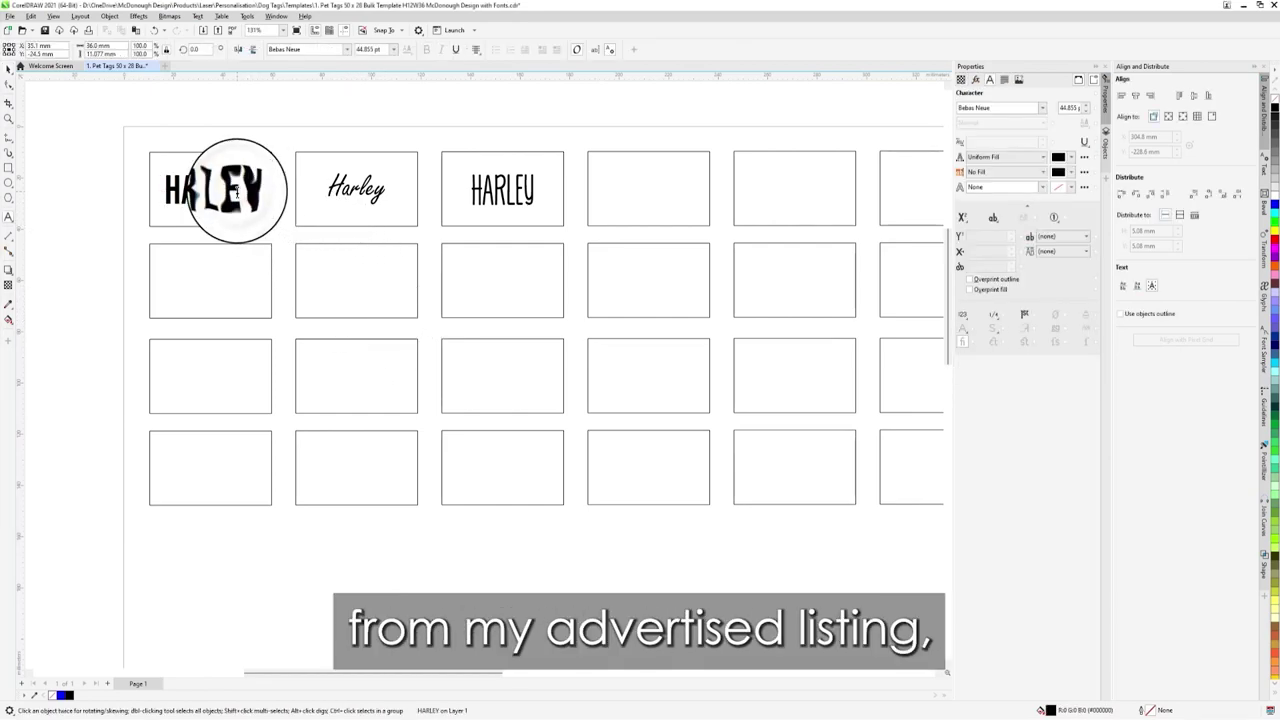
double_click(237, 192)
type("EVER")
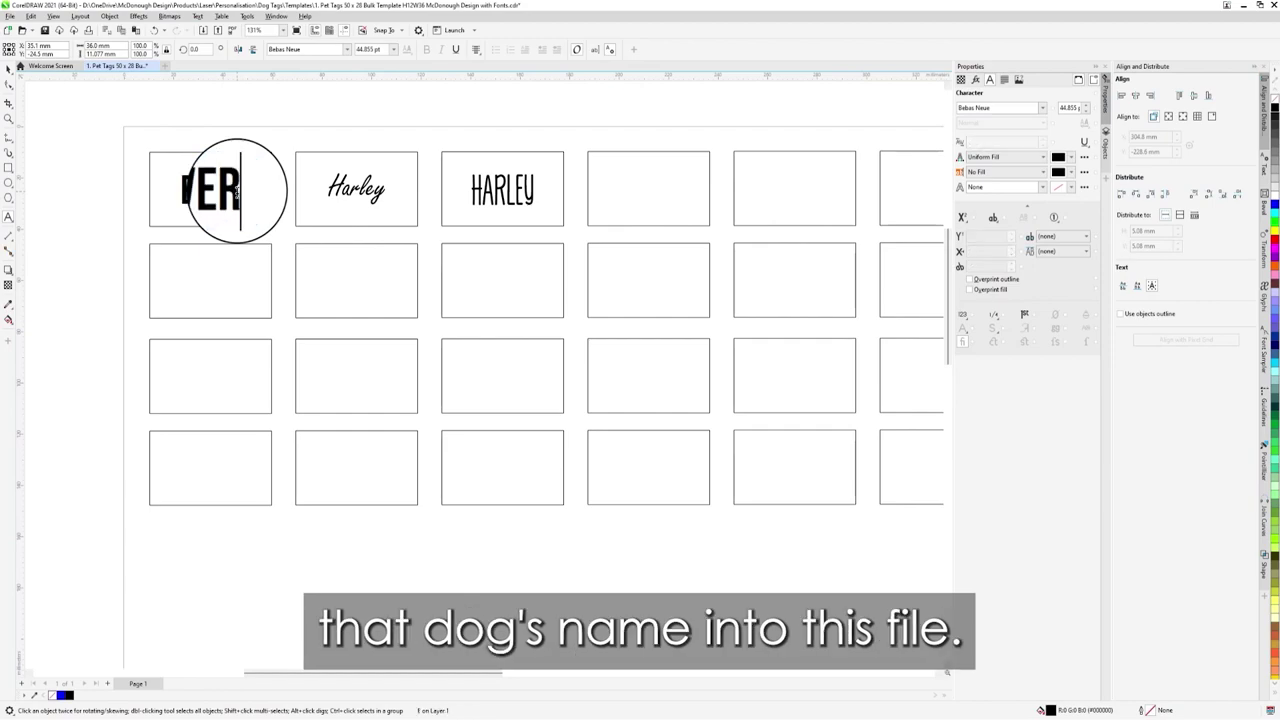
type("EST")
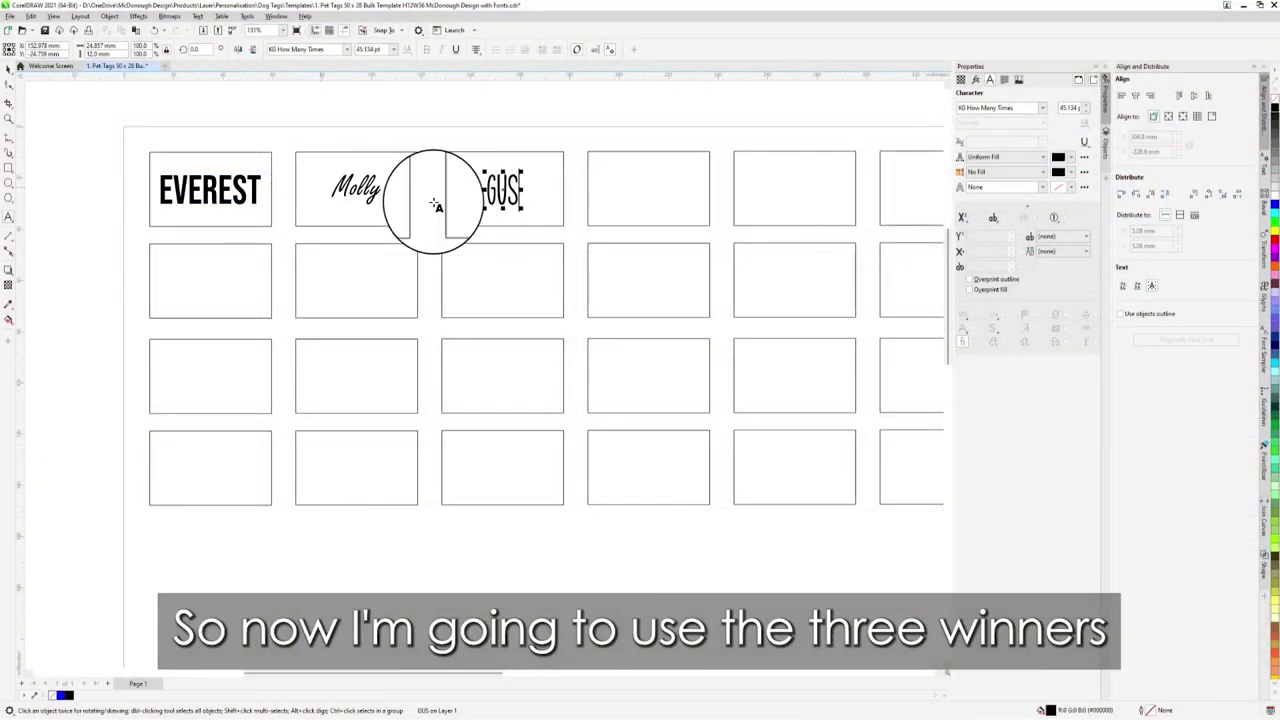
left_click(209, 190)
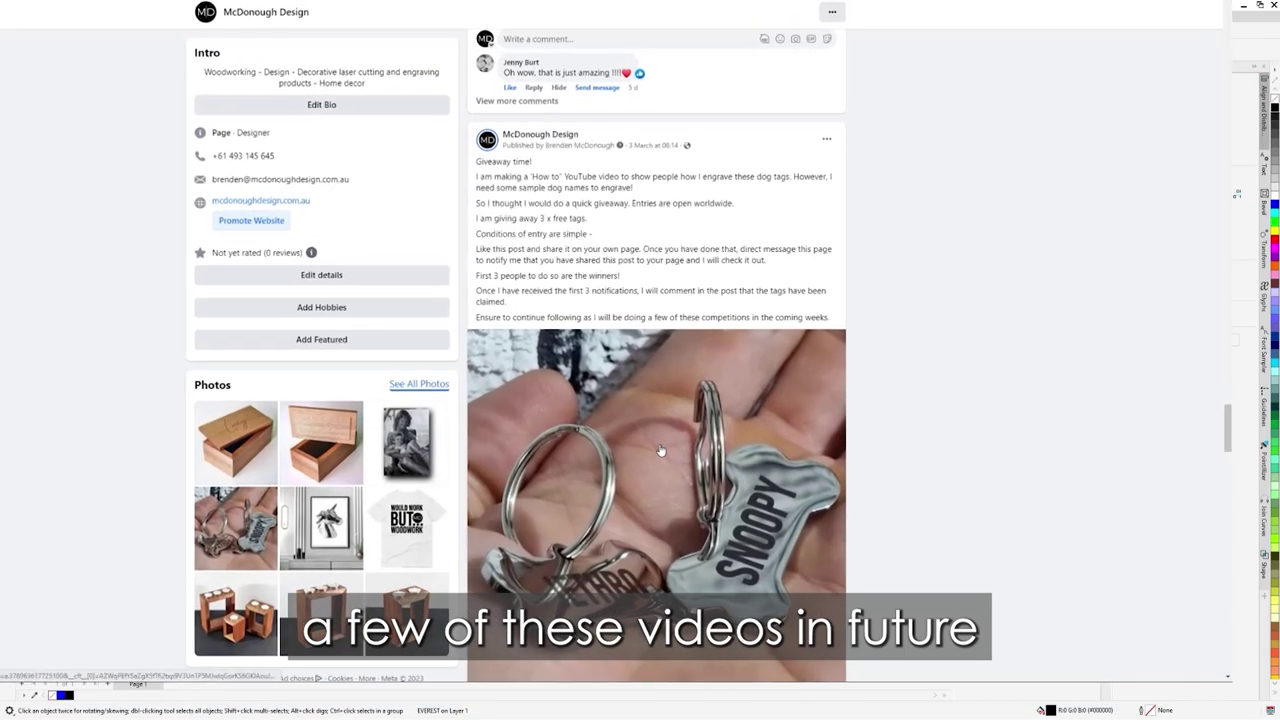
scroll(650, 470, "down", 5)
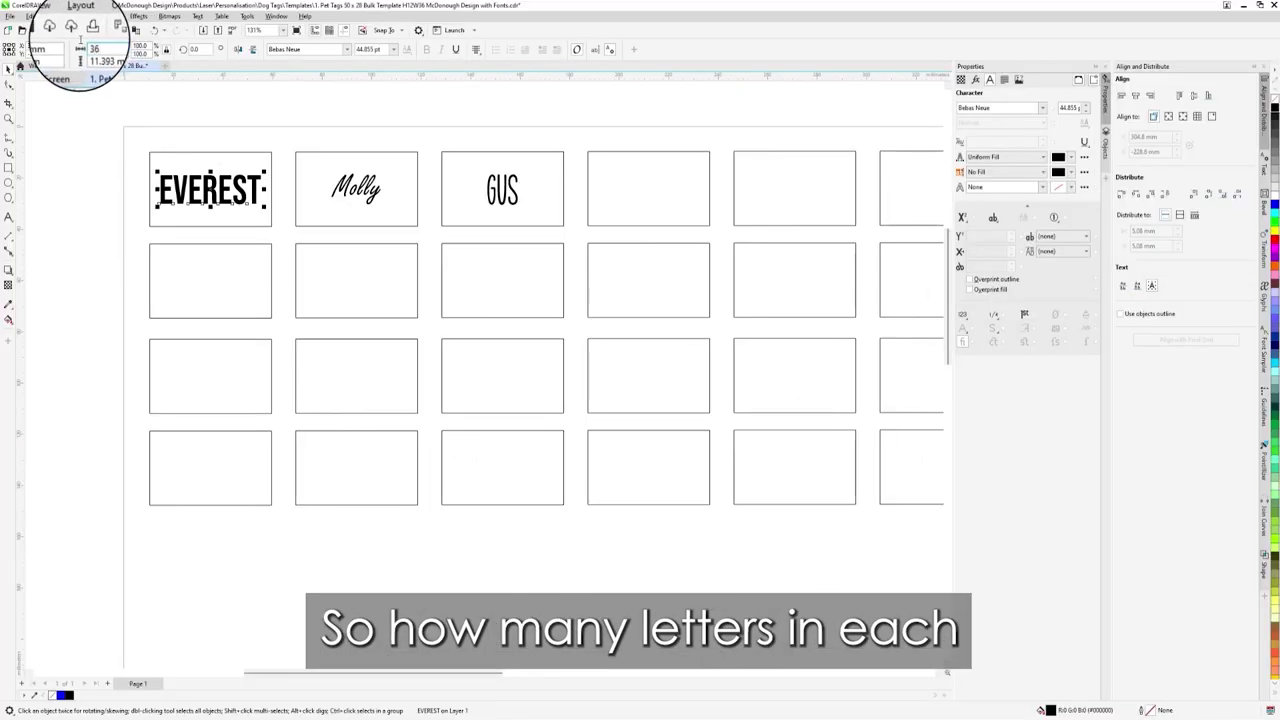
Select the Molly name on the second tag to size it 12 mm tall.
left_click(356, 189)
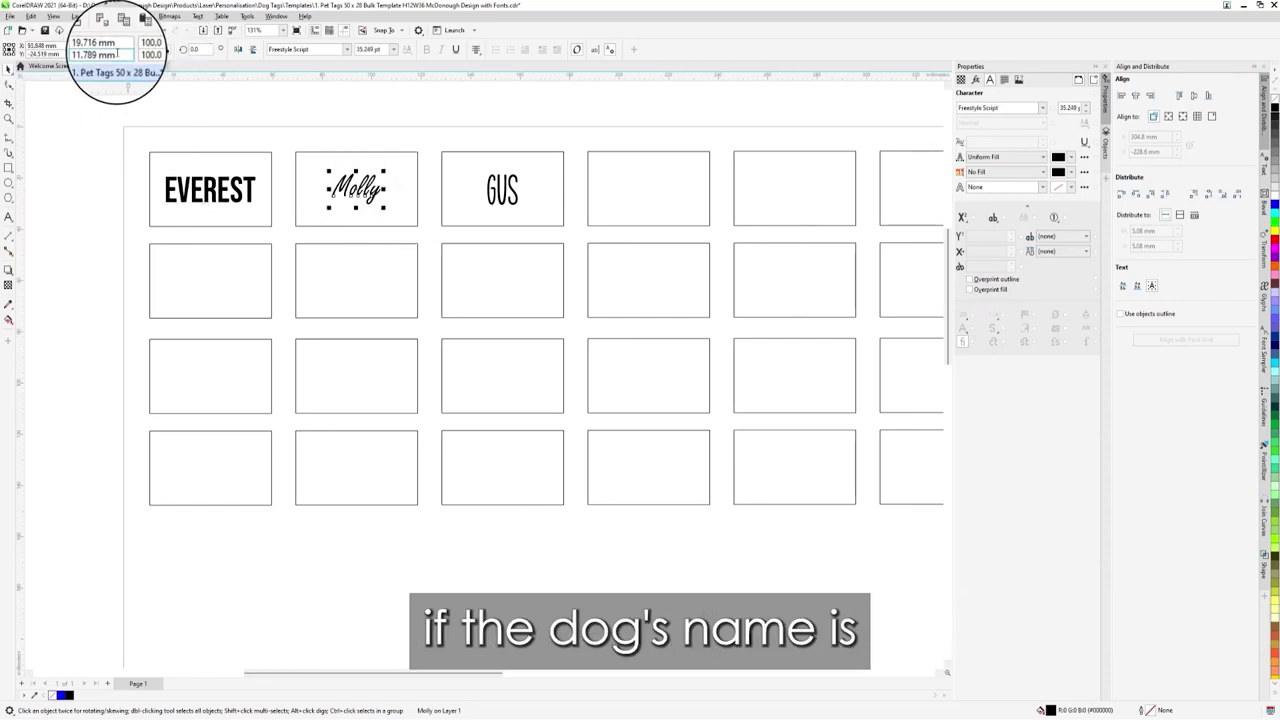
key("Tab")
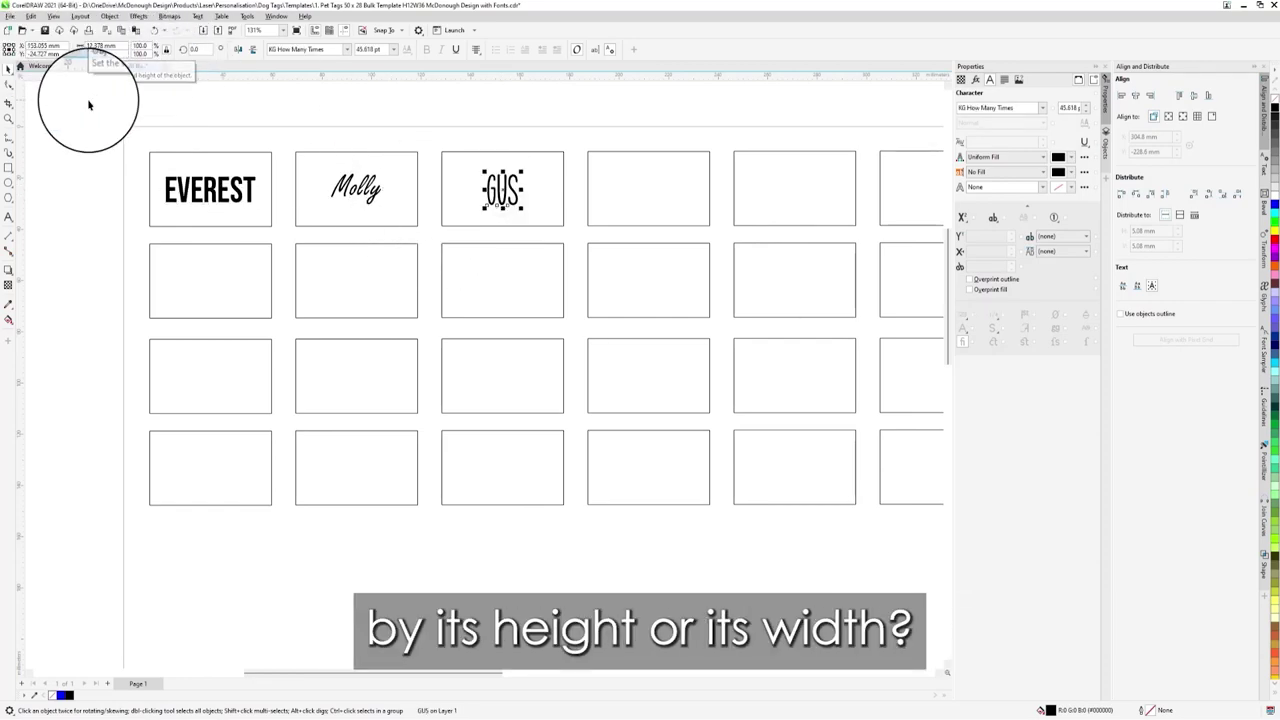
left_click(356, 190)
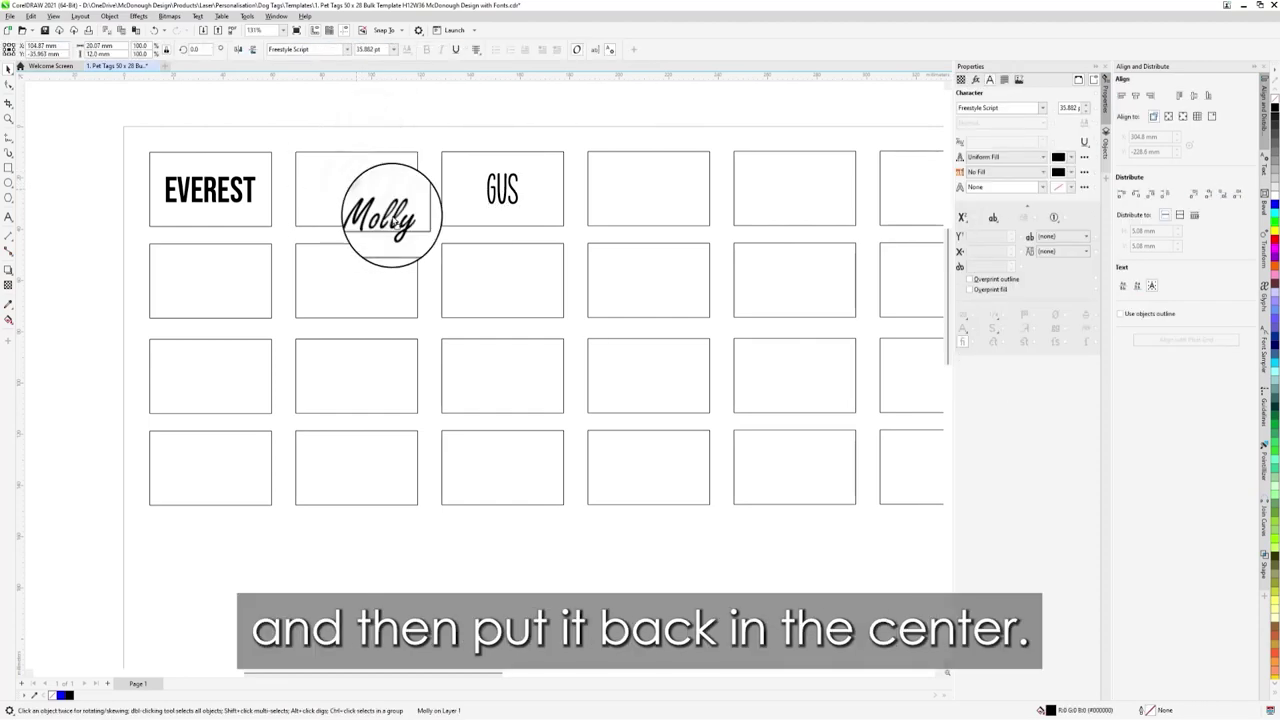
Colour the EVEREST, Molly and GUS names blue from the palette.
left_click(208, 190)
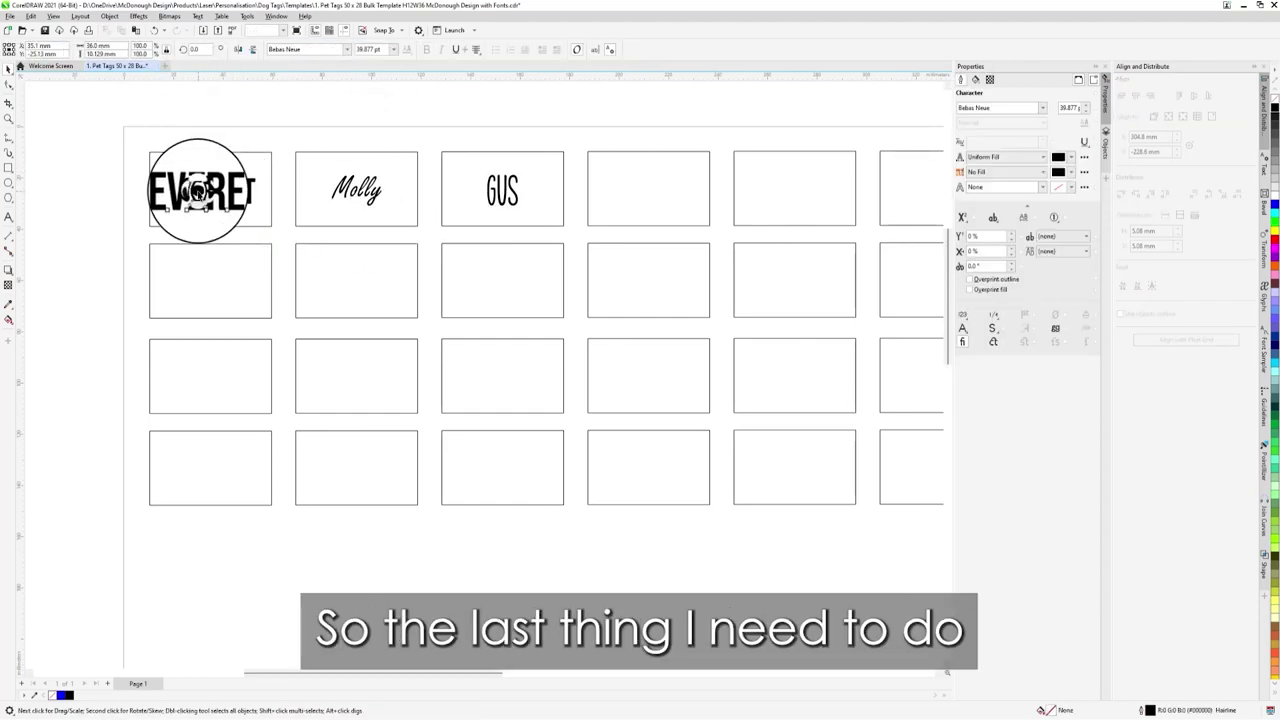
left_click(356, 190, "shift")
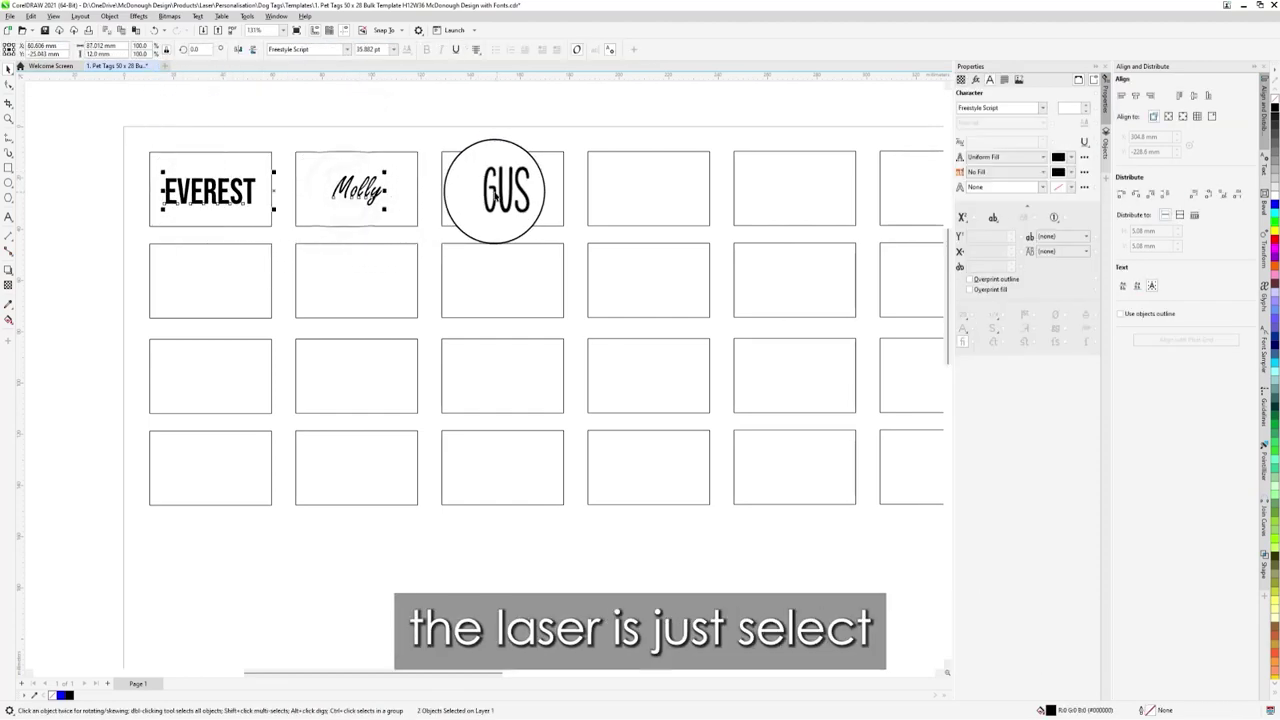
left_click(494, 190, "shift")
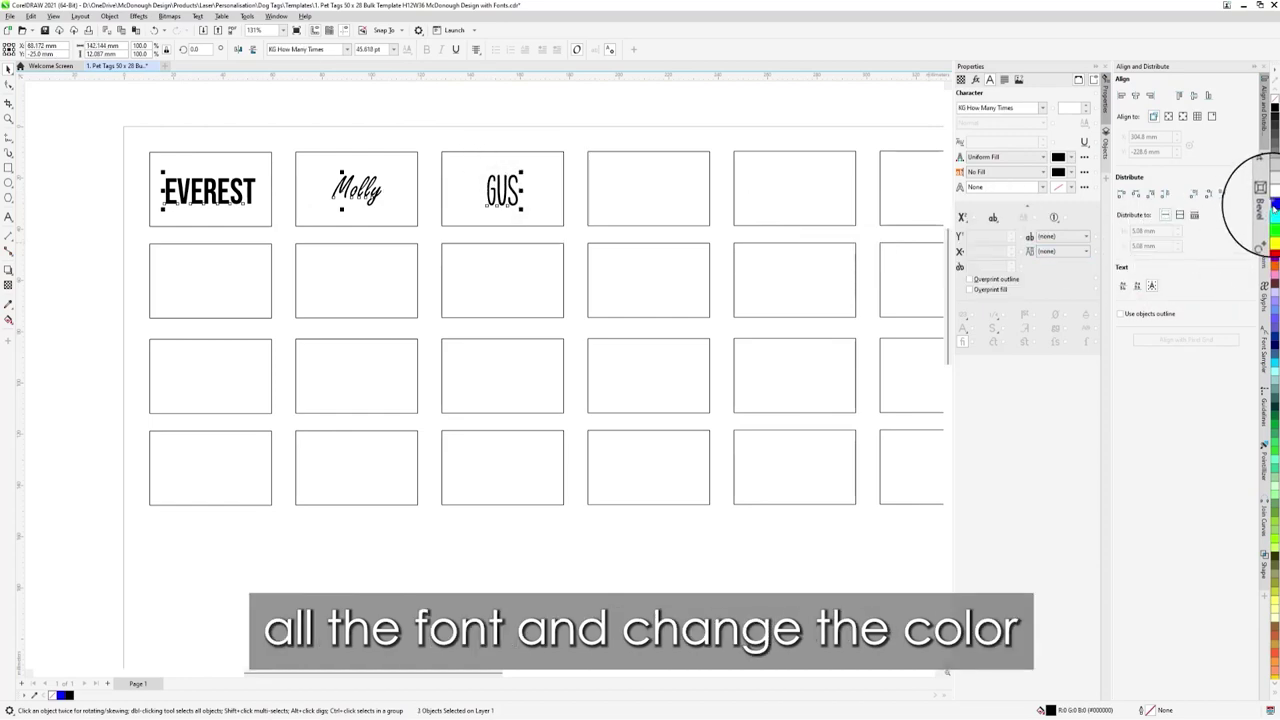
left_click(1273, 204)
left_click(381, 117)
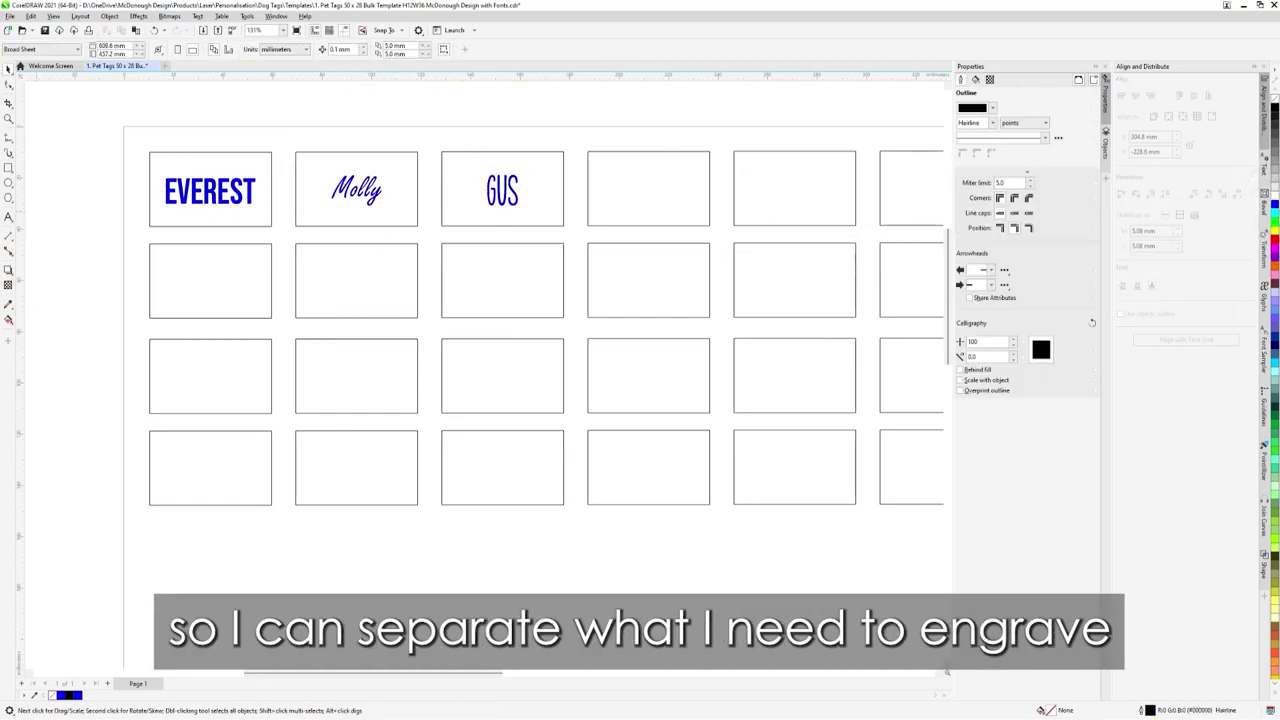
Print the tag sheet to the Epilog laser printer.
left_click(12, 16)
left_click(36, 266)
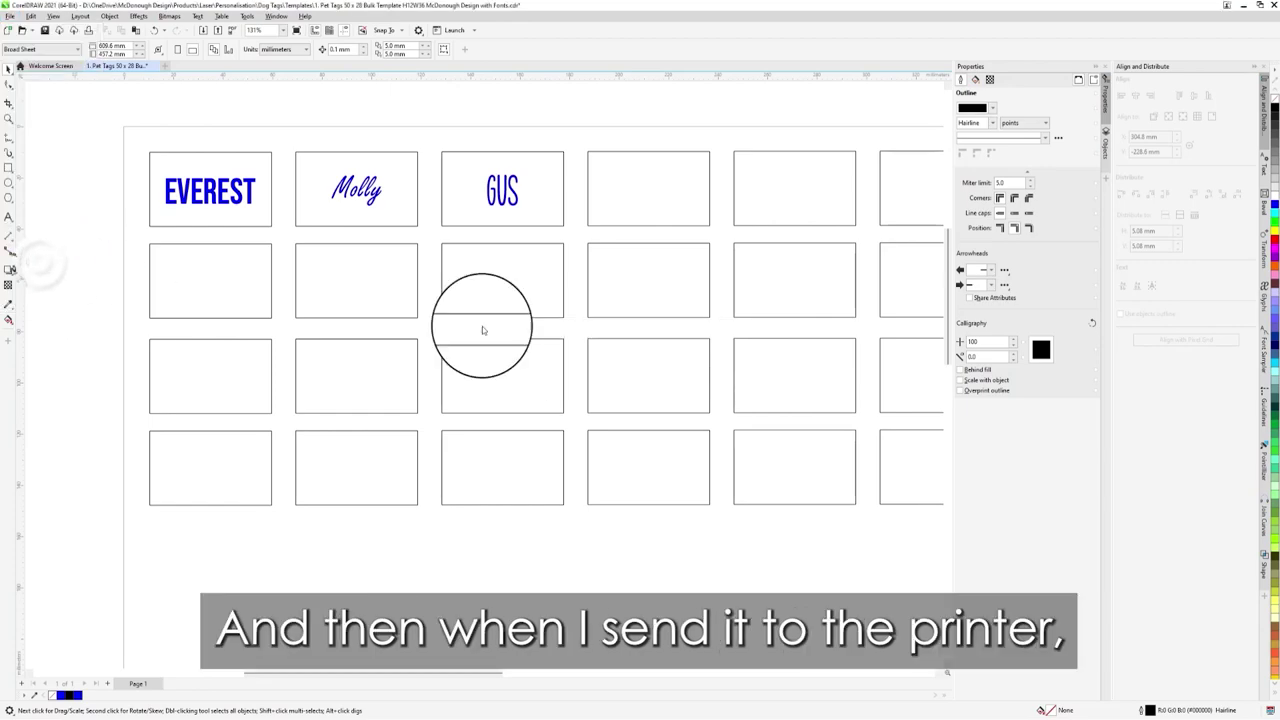
left_click(600, 286)
Send the sheet to the Epilog Dashboard and set the CMYK Black process type to Off.
left_click(686, 486)
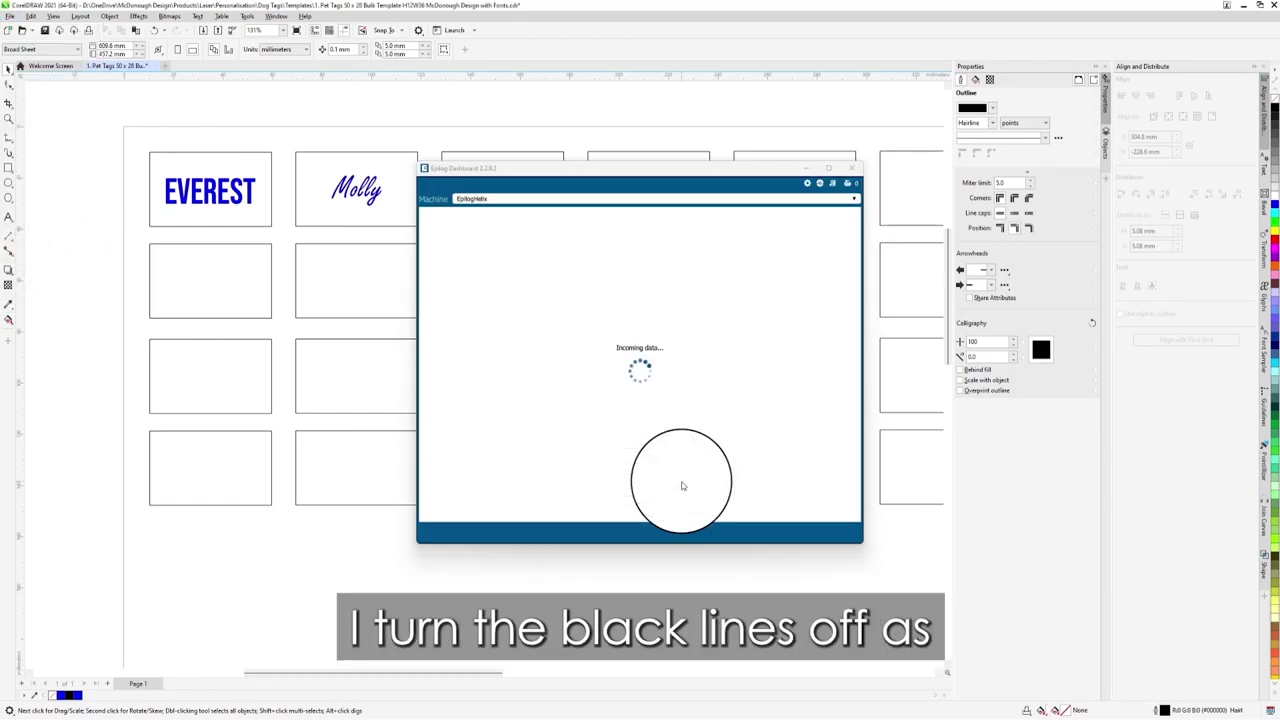
left_click(806, 371)
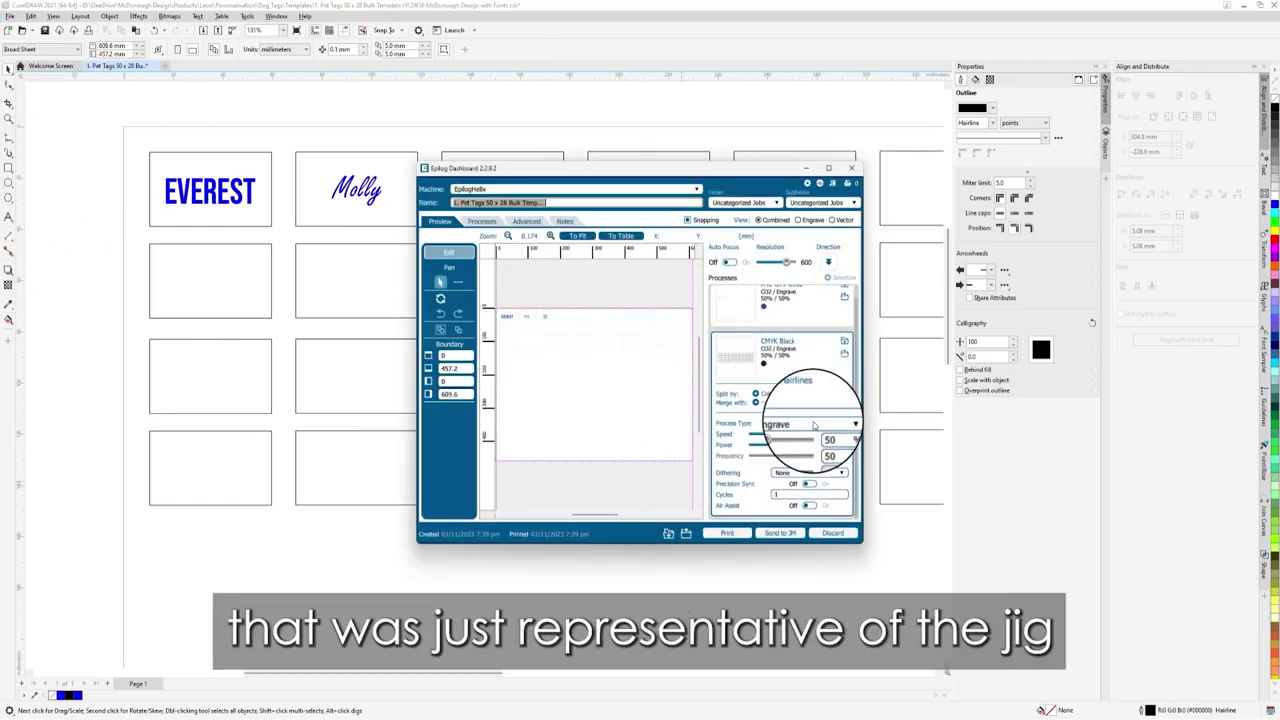
left_click(814, 425)
left_click(778, 415)
Import the Dog Tags material setting, set Cycles to 2, and print the job.
left_click(849, 298)
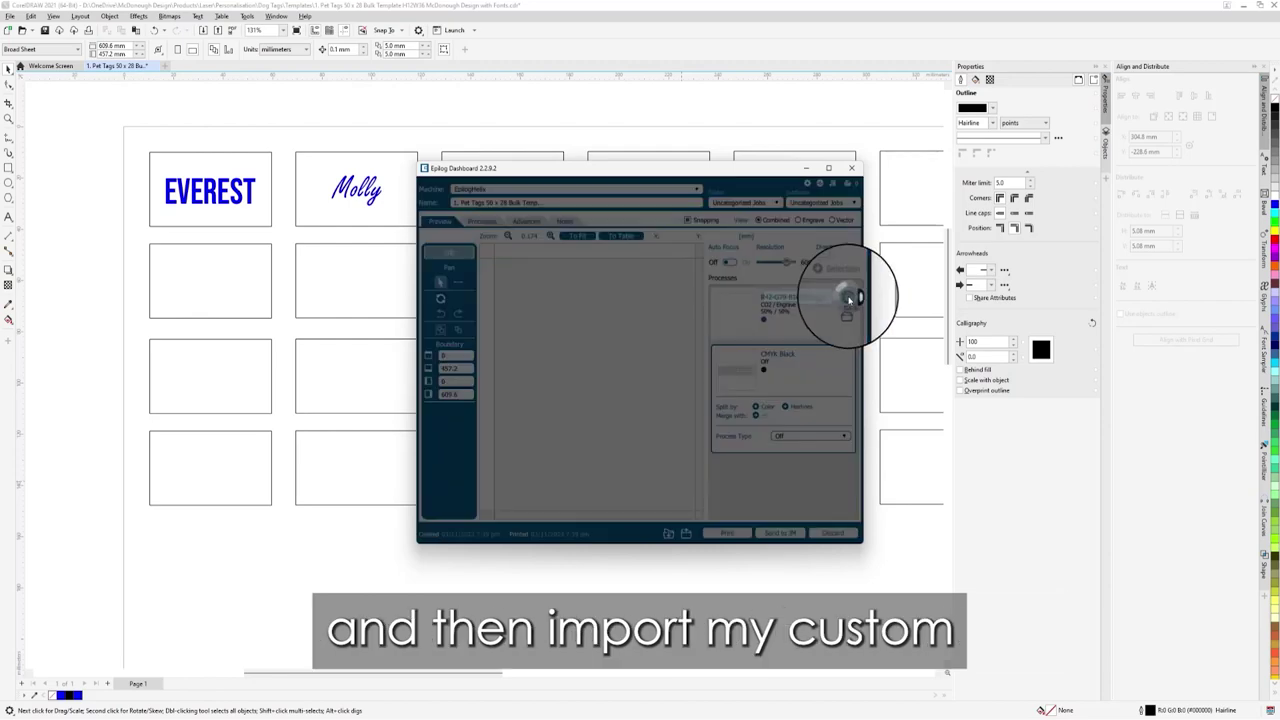
scroll(590, 400, "down", 10)
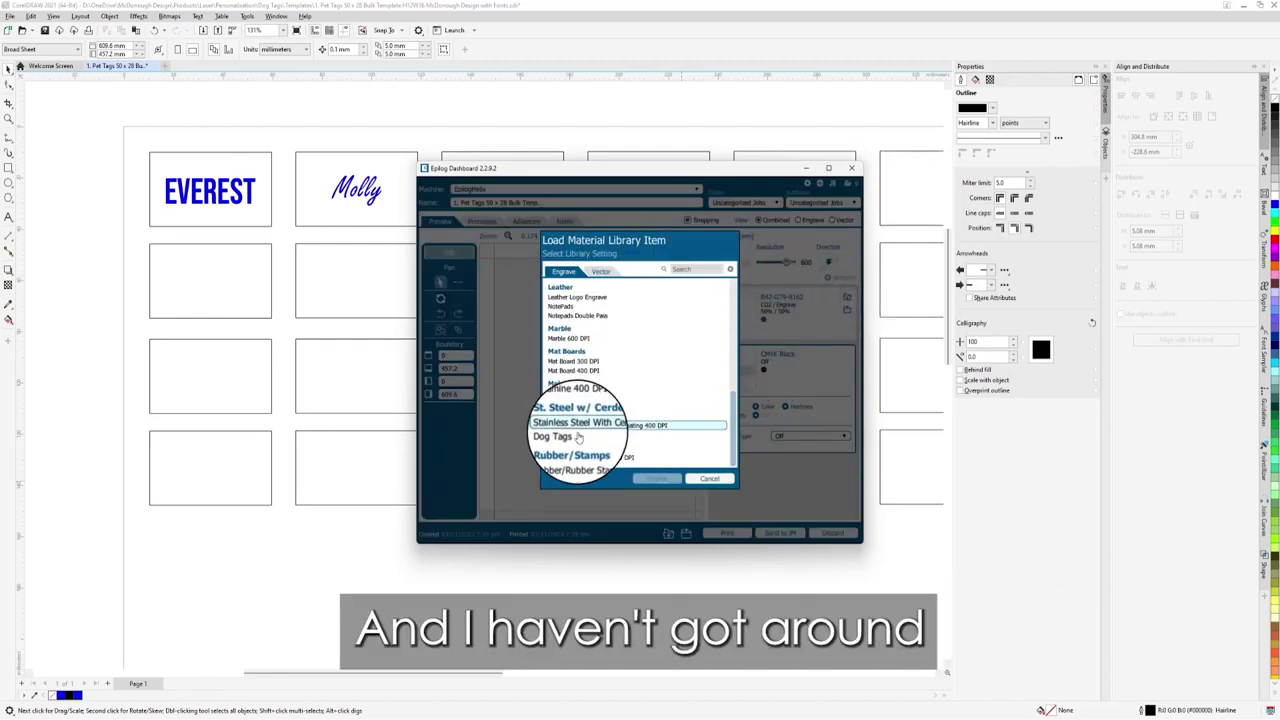
left_click(577, 437)
left_click(657, 478)
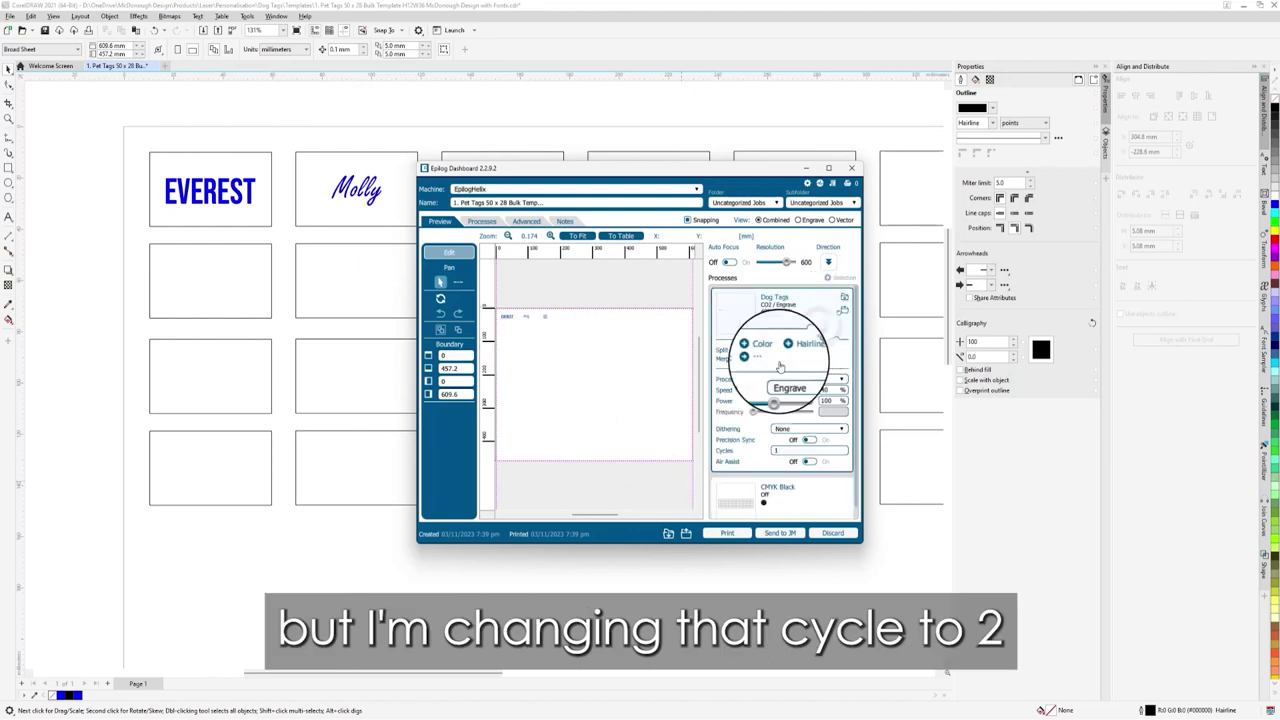
type("2")
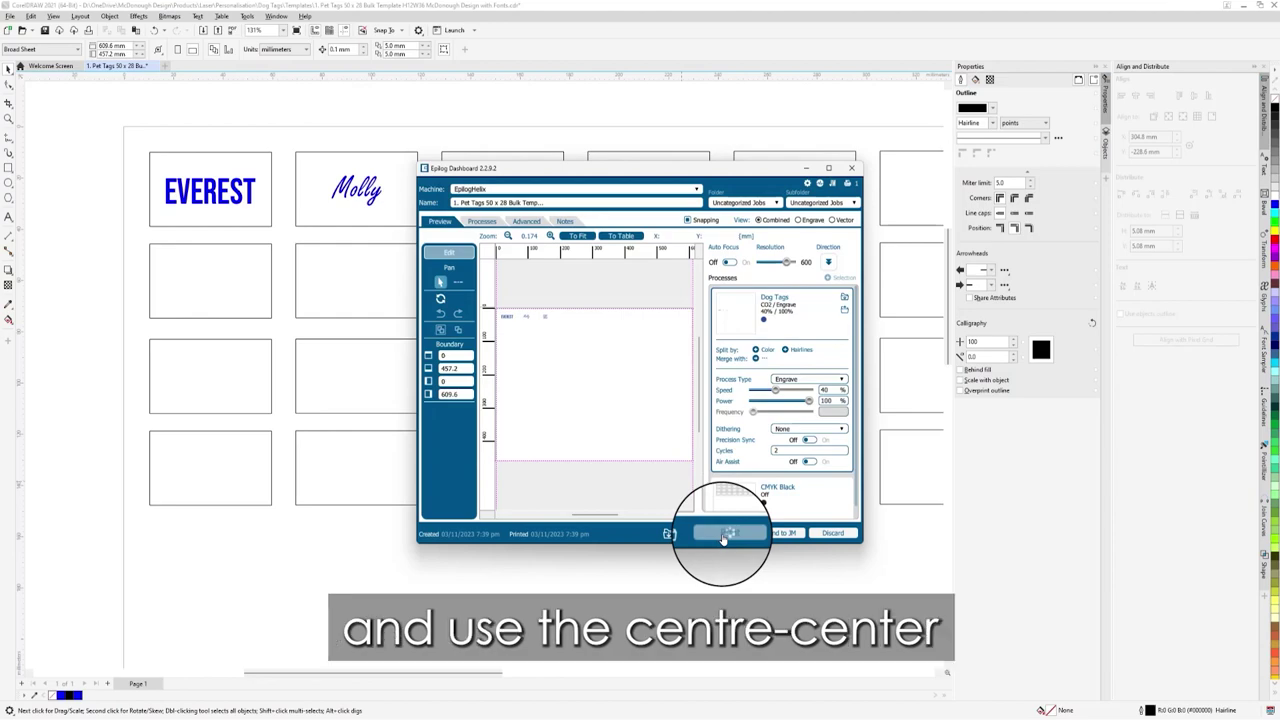
left_click_drag(221, 438, 175, 437)
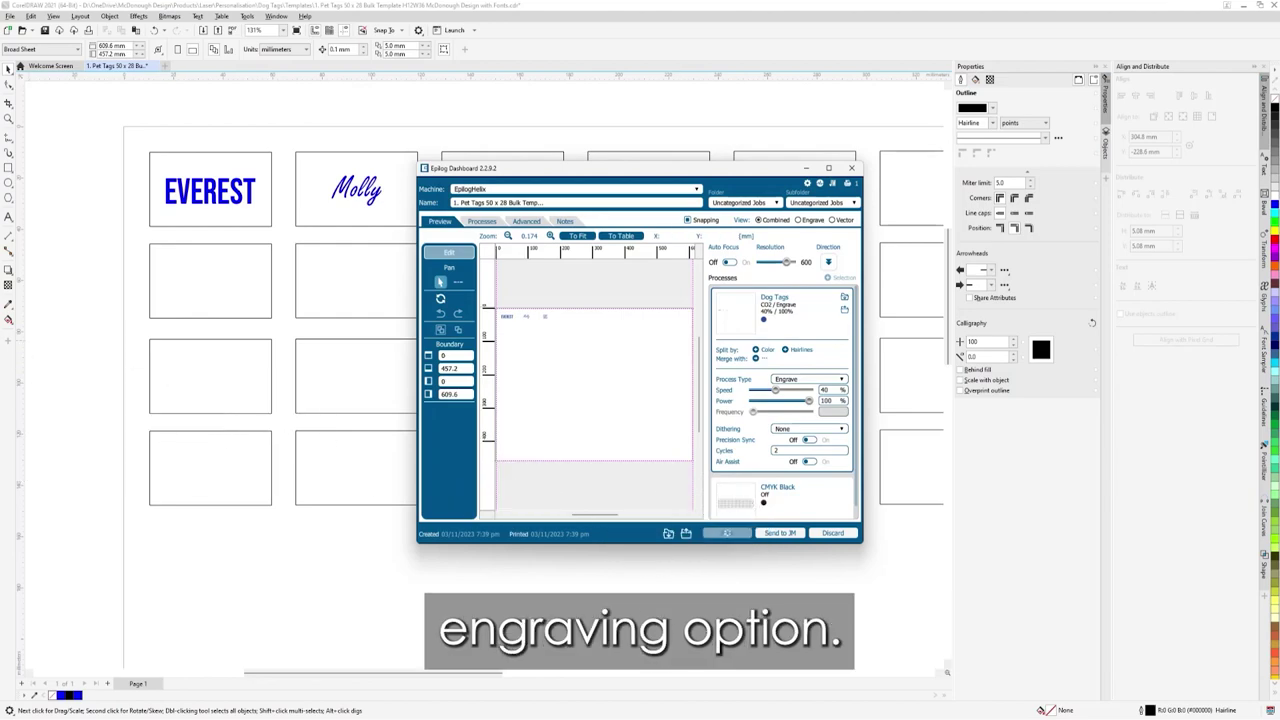